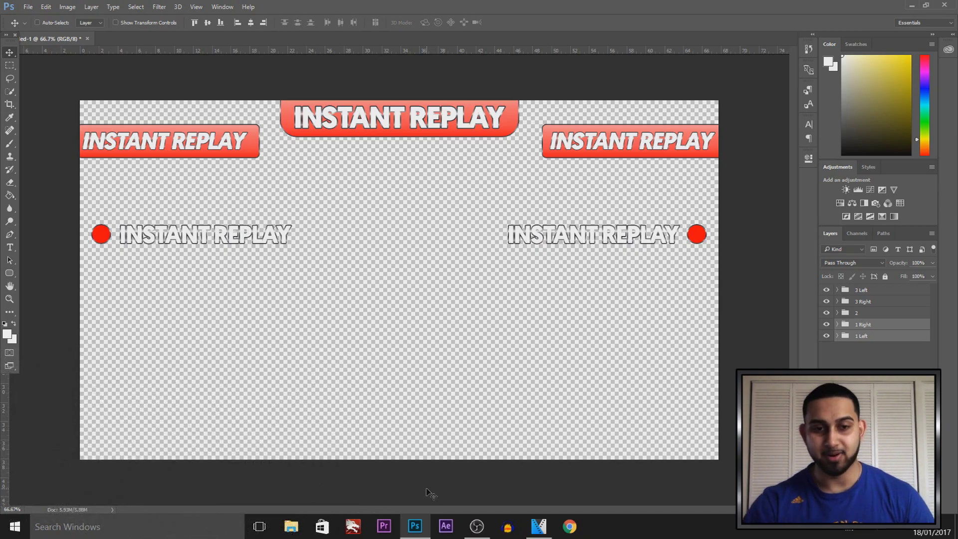
# Select the 3 Right group and hide the 1 Left, 2, 3 Left and 1 Right banner groups.
pyautogui.click(874, 354)
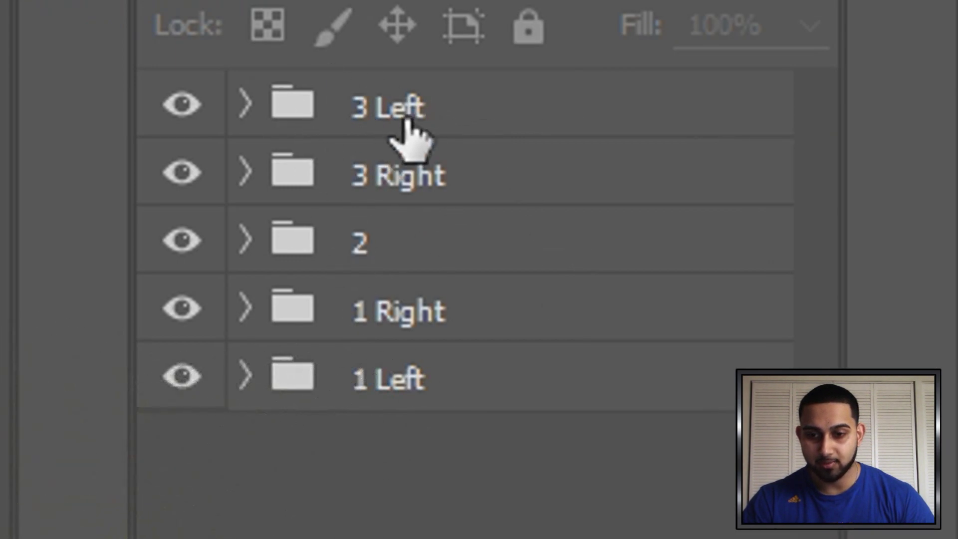
pyautogui.click(429, 126)
pyautogui.click(442, 168)
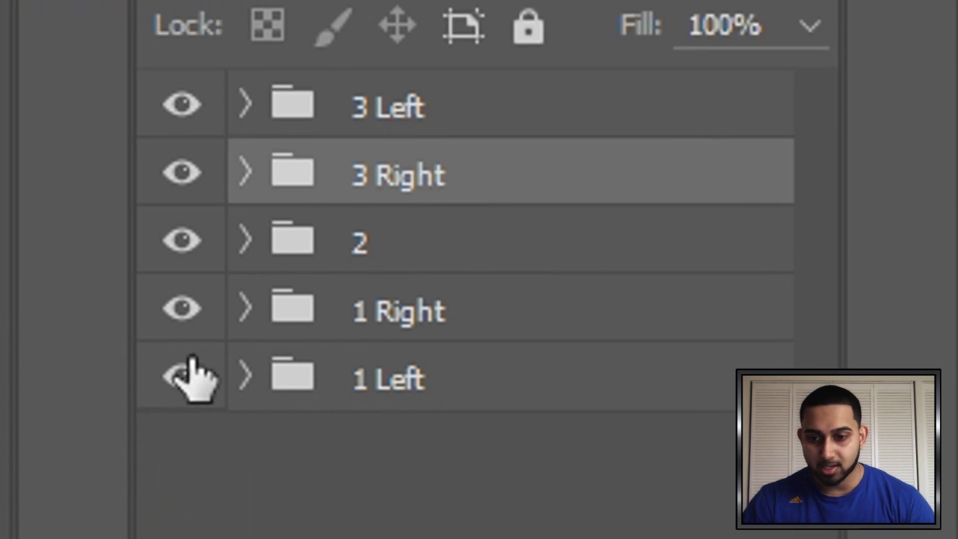
pyautogui.click(181, 375)
pyautogui.click(181, 242)
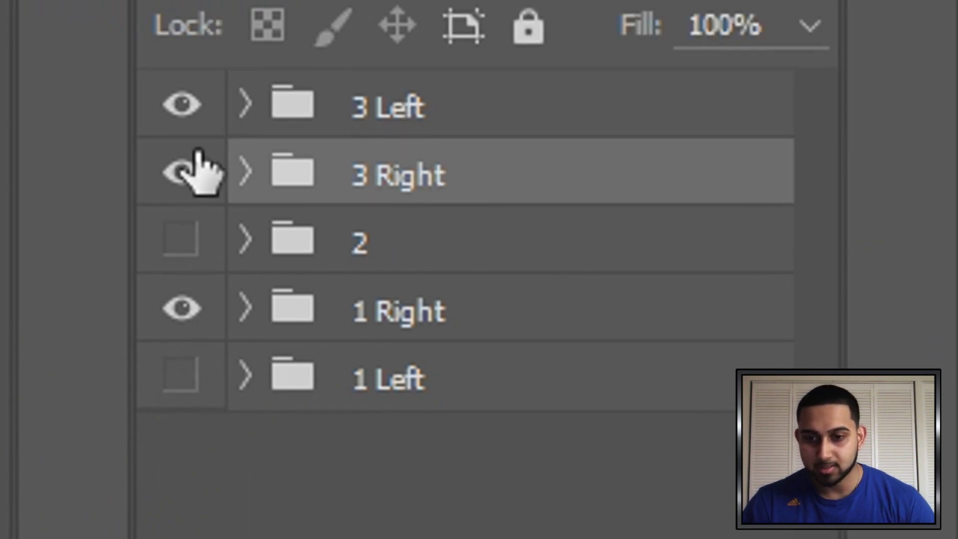
pyautogui.click(180, 104)
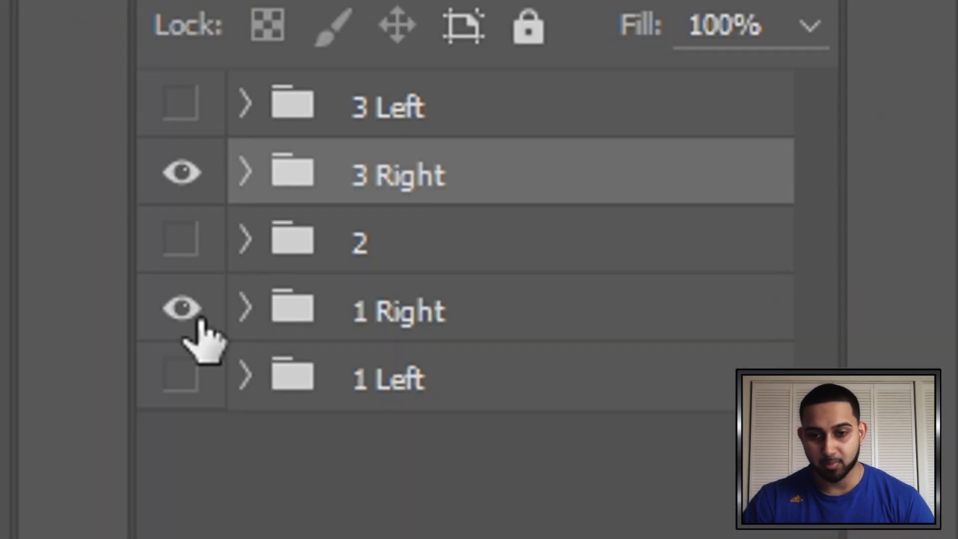
pyautogui.click(198, 319)
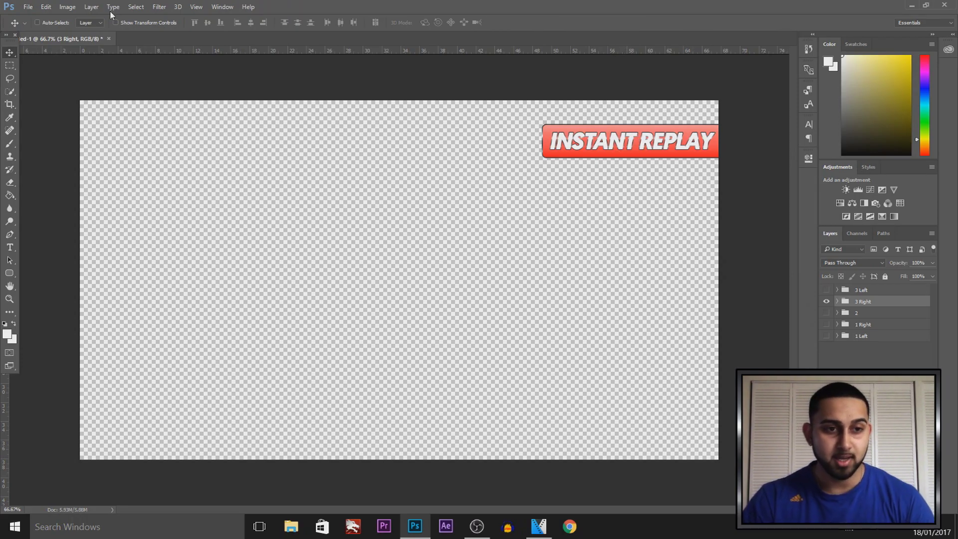
# Save the image as a PNG file named 'Inst…' with the default PNG options.
pyautogui.click(28, 7)
pyautogui.click(160, 306)
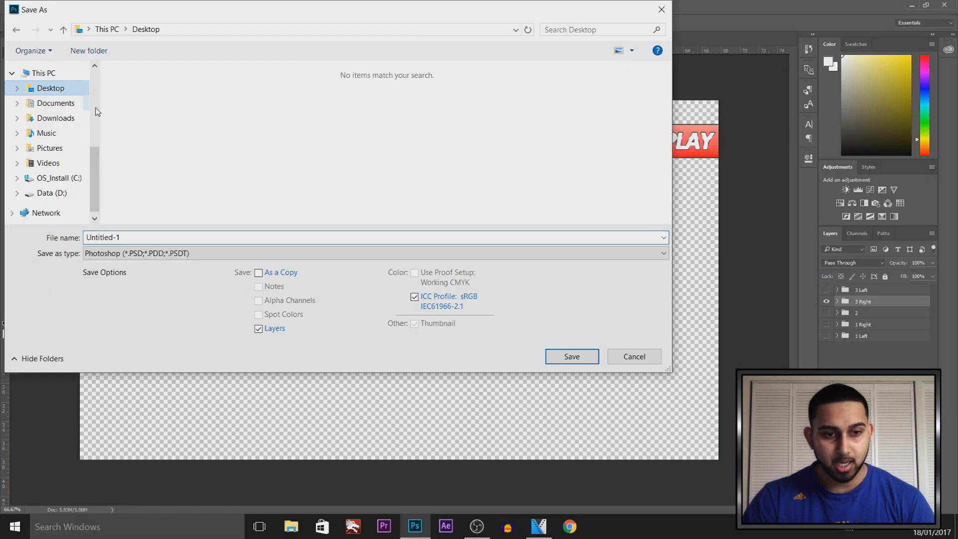
pyautogui.click(133, 252)
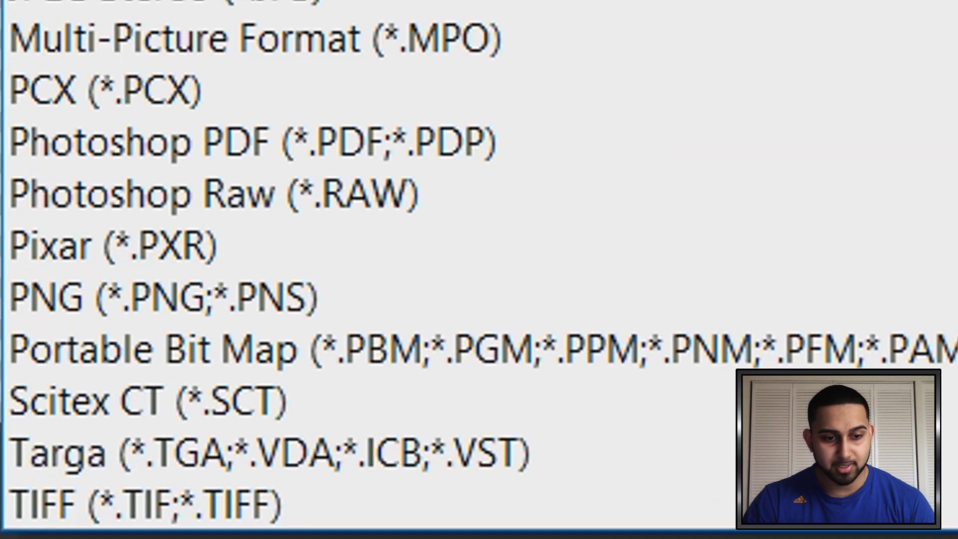
pyautogui.click(114, 299)
pyautogui.write('Instant replay')
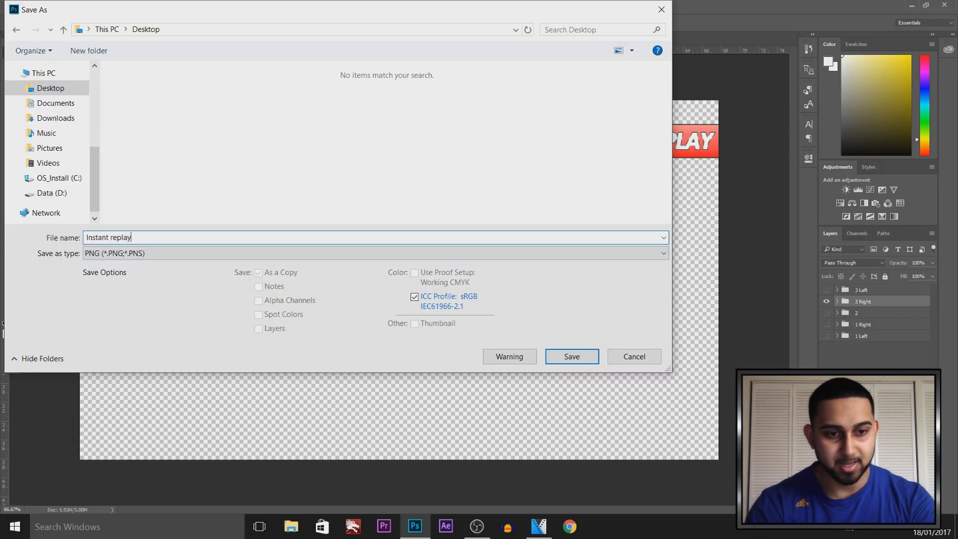
pyautogui.press('Return')
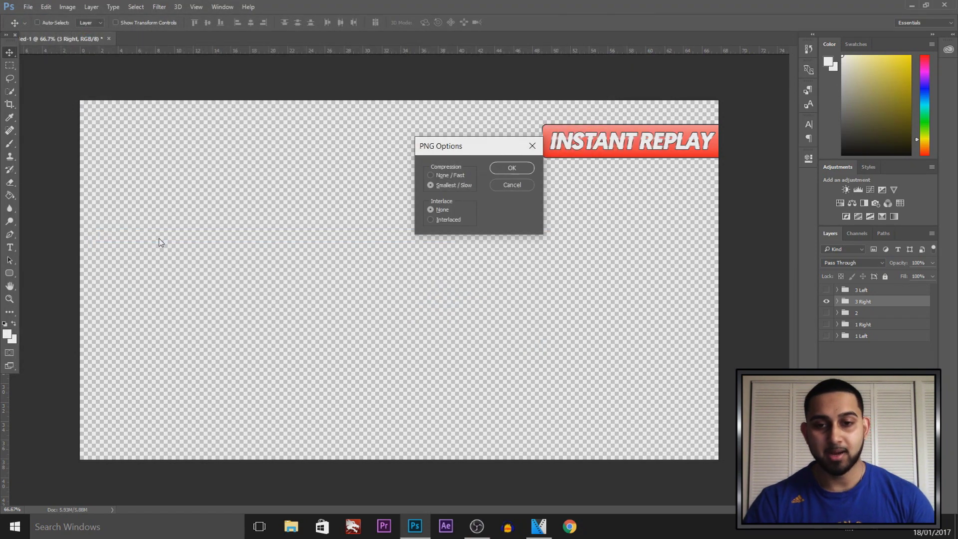
pyautogui.click(512, 169)
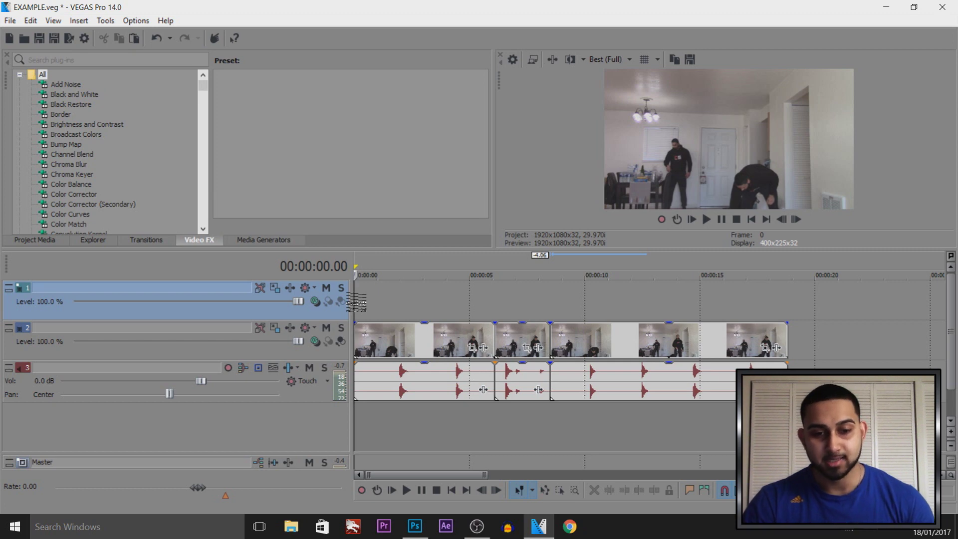
pyautogui.press('space')
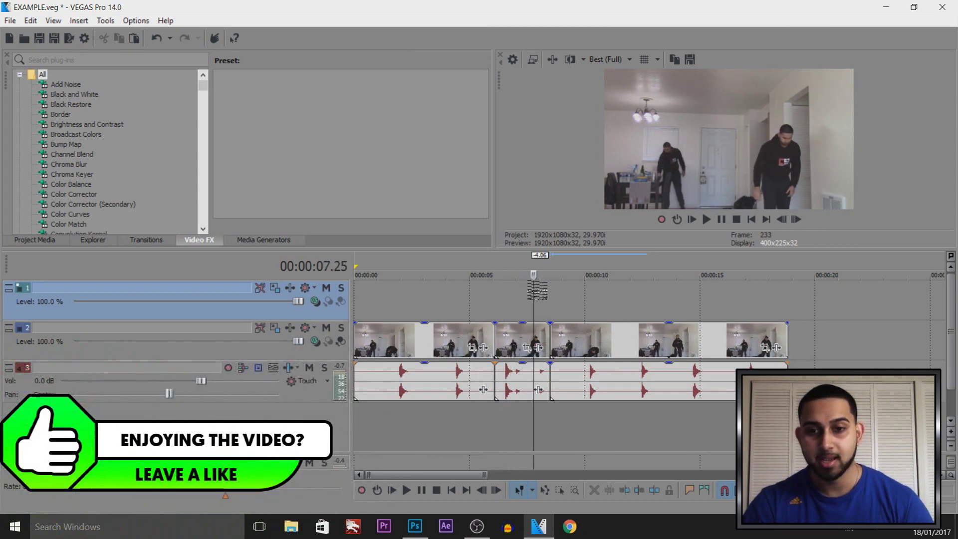
pyautogui.moveTo(552, 290); pyautogui.dragTo(408, 291)
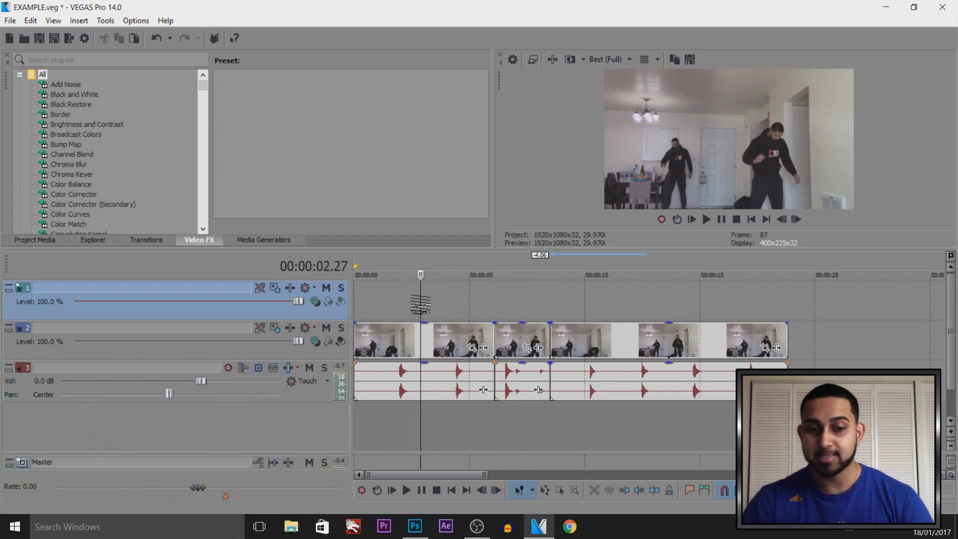
pyautogui.moveTo(421, 304); pyautogui.dragTo(539, 347)
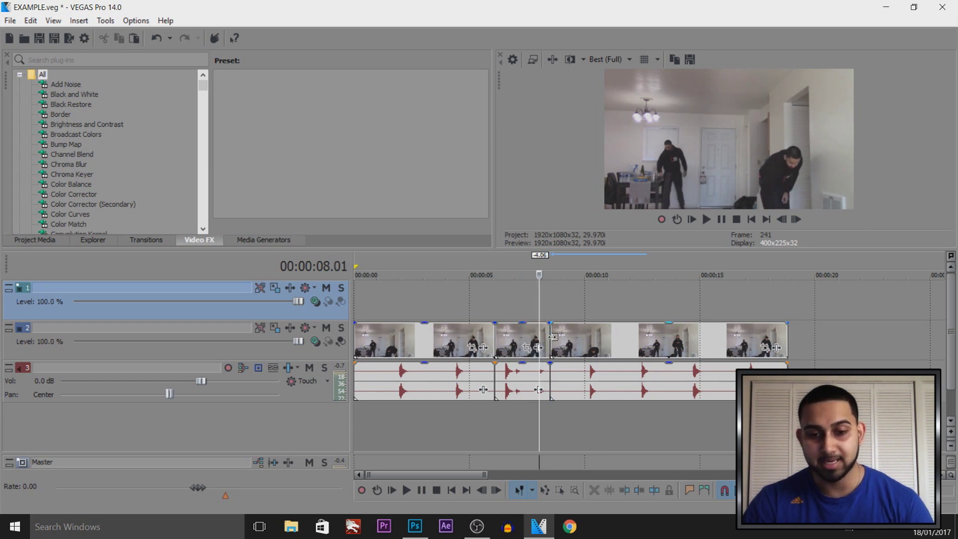
pyautogui.click(552, 337)
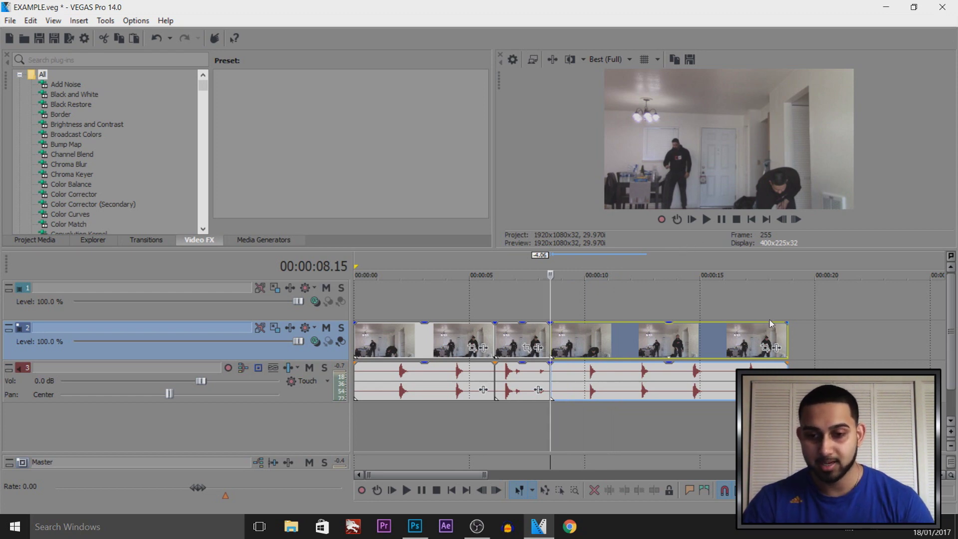
# Shrink the replay event's Pan/Crop frame to zoom in on the right-hand person.
pyautogui.click(765, 348)
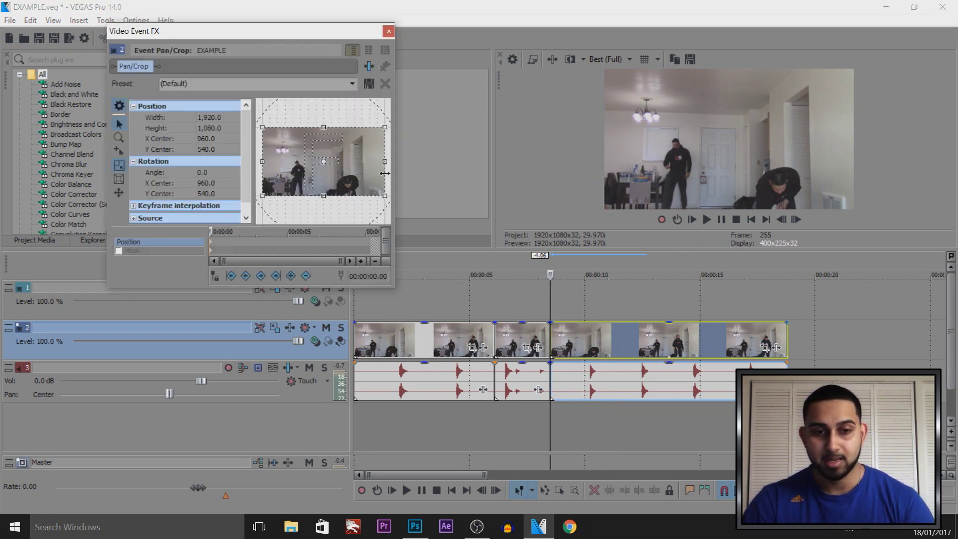
pyautogui.moveTo(384, 160); pyautogui.dragTo(371, 161)
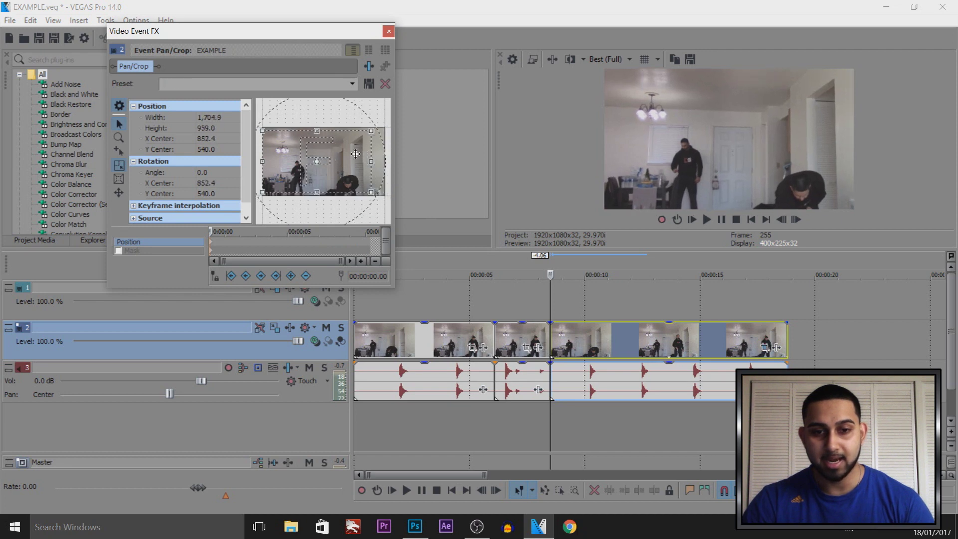
pyautogui.rightClick(356, 153)
pyautogui.click(382, 164)
pyautogui.moveTo(381, 125); pyautogui.dragTo(308, 158)
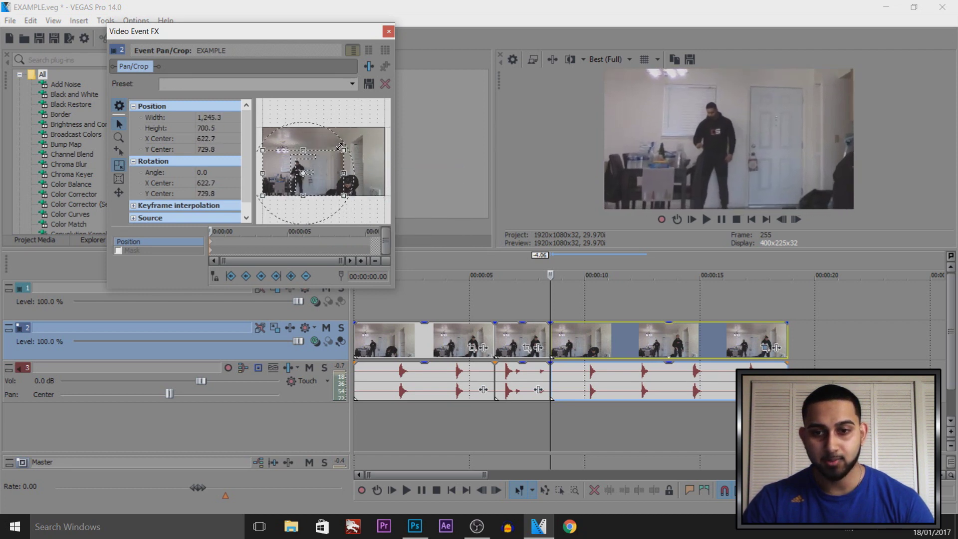
pyautogui.click(388, 31)
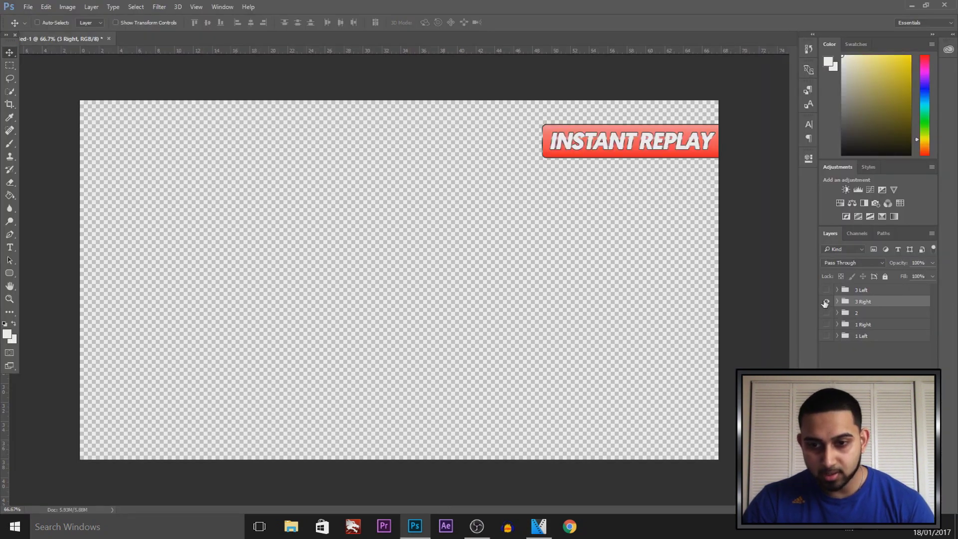
# Show only the 3 Left banner, overwrite the Instant replay PNG, and drag it toward VEGAS.
pyautogui.click(826, 302)
pyautogui.click(827, 290)
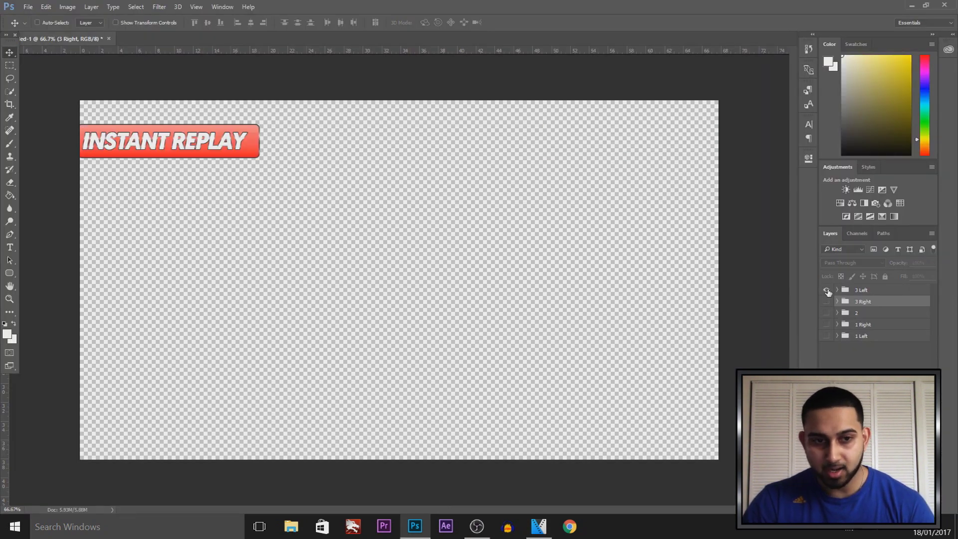
pyautogui.click(28, 6)
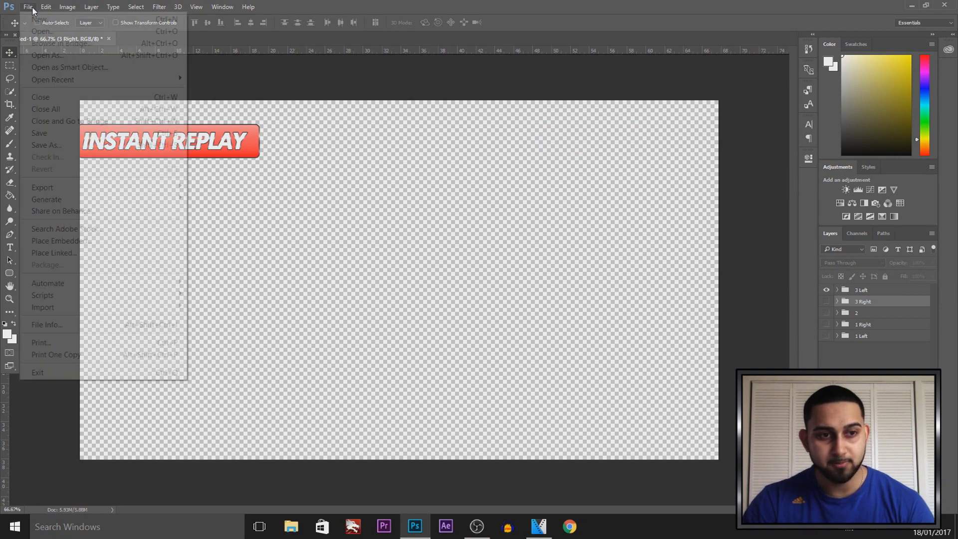
pyautogui.click(75, 143)
pyautogui.click(135, 254)
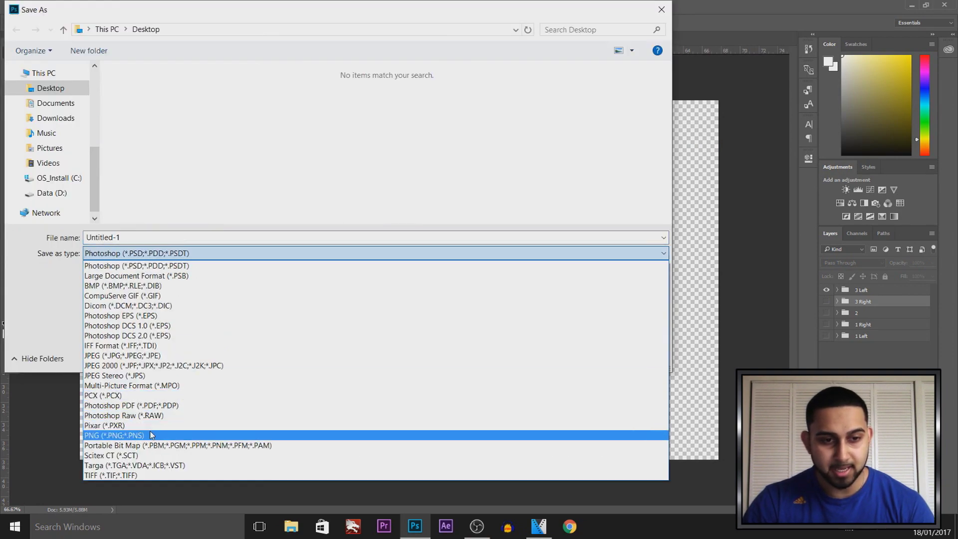
pyautogui.click(190, 436)
pyautogui.doubleClick(152, 140)
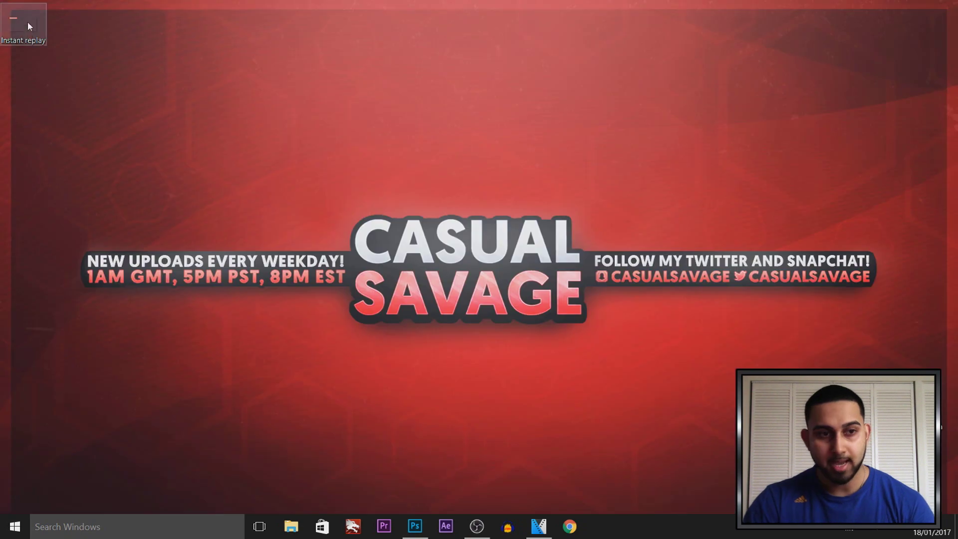
pyautogui.moveTo(28, 22); pyautogui.dragTo(419, 196)
# Place the Instant replay PNG on track 1 at 00:00:08.15, extend it to the end, and preview.
pyautogui.moveTo(427, 402); pyautogui.dragTo(605, 297)
pyautogui.moveTo(666, 296); pyautogui.dragTo(788, 297)
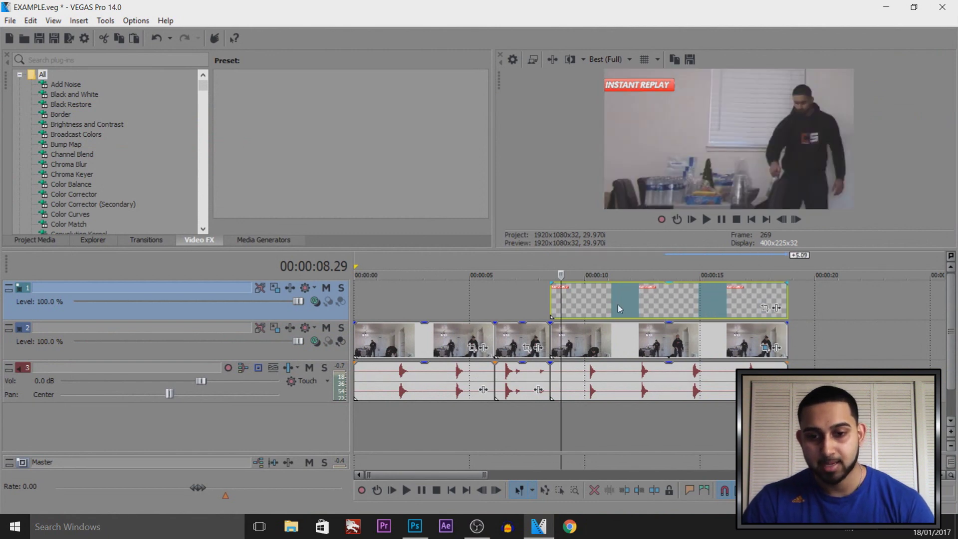
pyautogui.moveTo(561, 304); pyautogui.dragTo(504, 303)
pyautogui.click(726, 223)
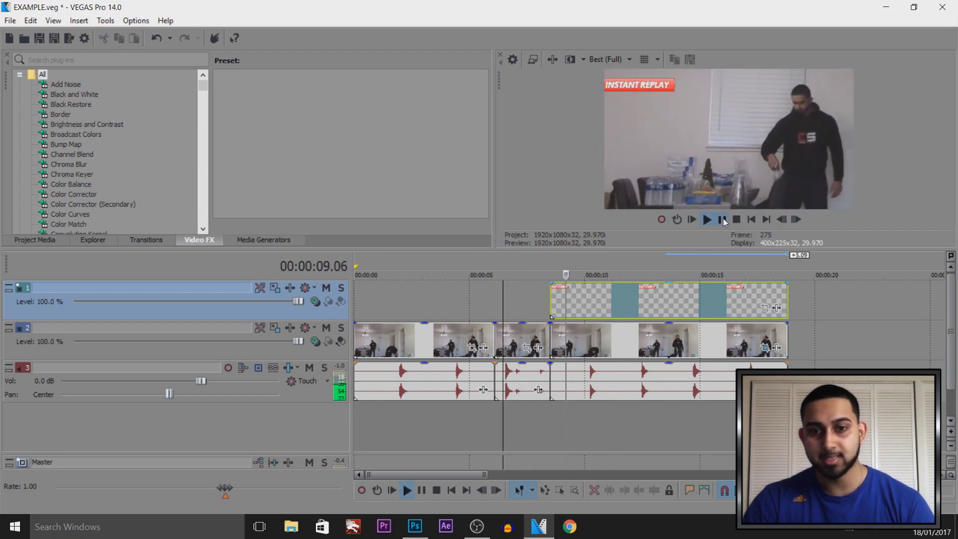
pyautogui.click(724, 222)
pyautogui.click(550, 302)
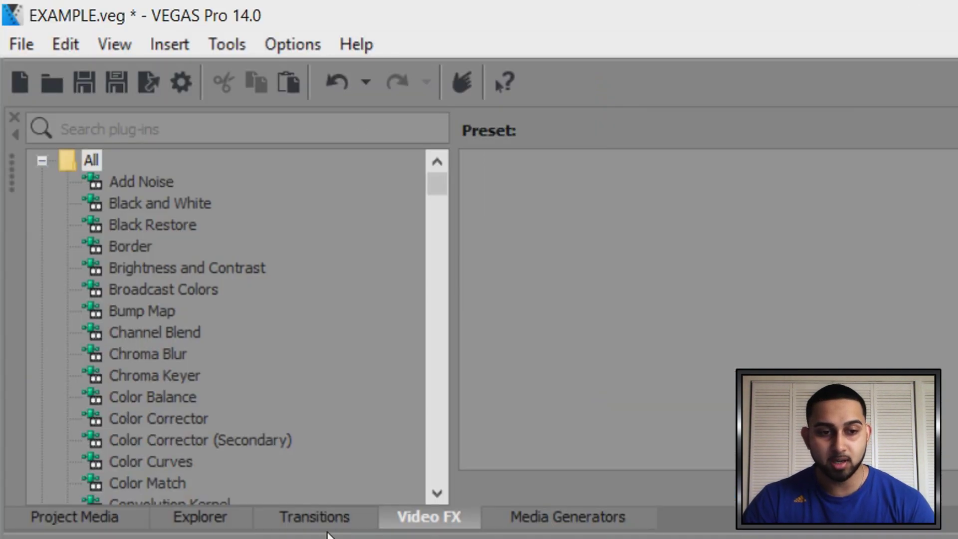
# Reset the VEGAS workspace to the Default Layout.
pyautogui.click(328, 528)
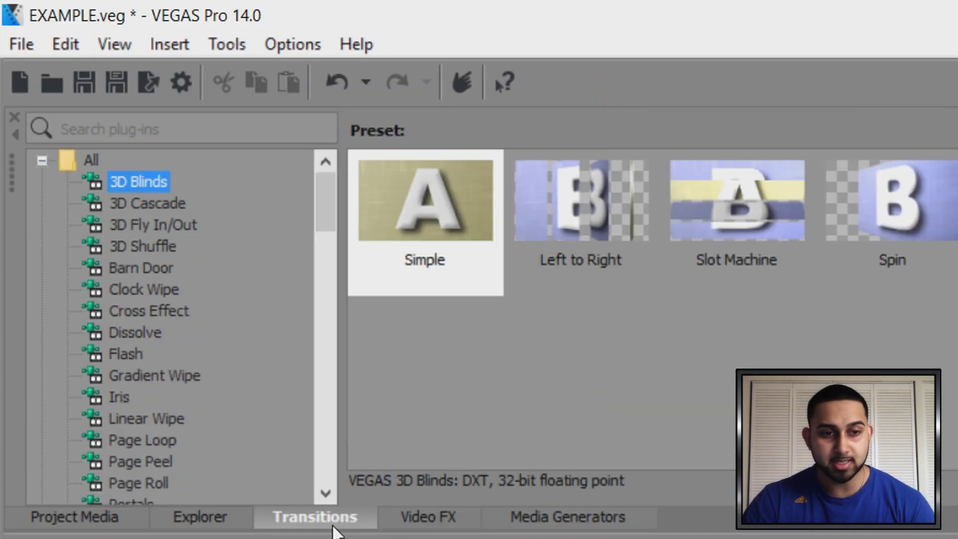
pyautogui.click(115, 44)
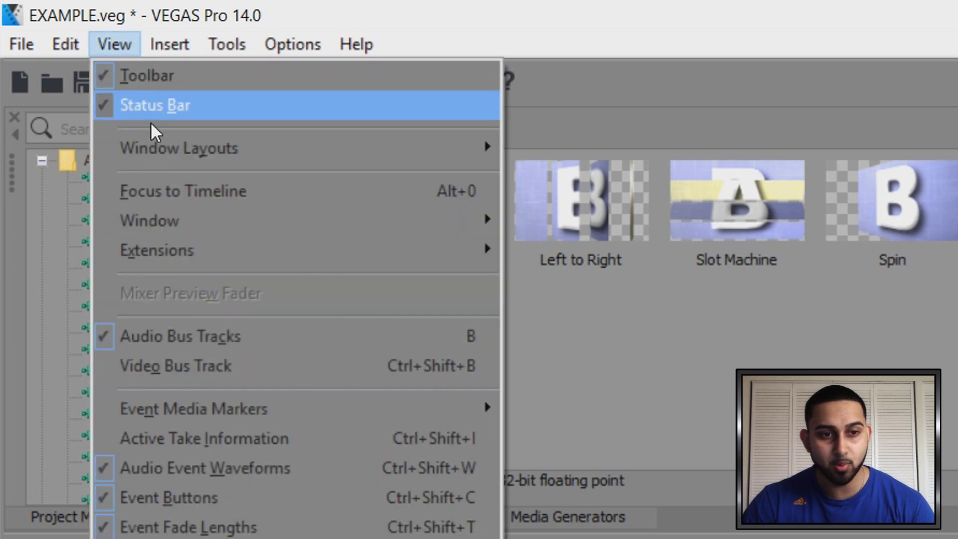
pyautogui.moveTo(154, 152)
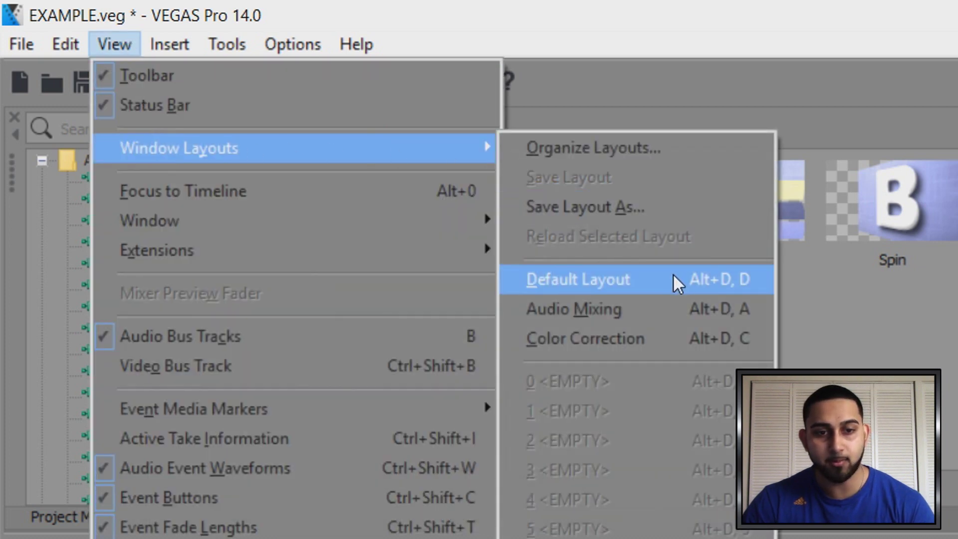
pyautogui.click(885, 332)
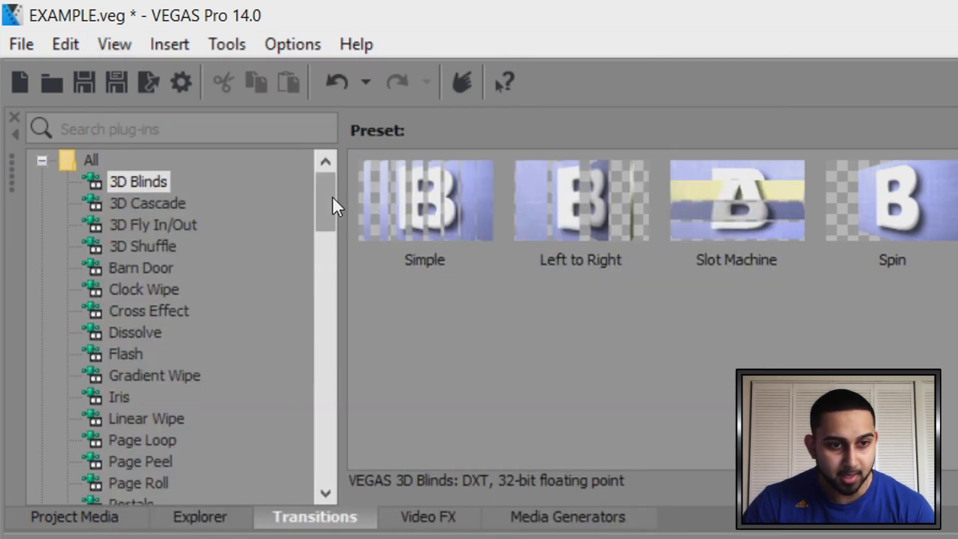
# Browse the Linear Wipe transition presets and pick the (Default) preset.
pyautogui.moveTo(332, 203); pyautogui.dragTo(325, 352)
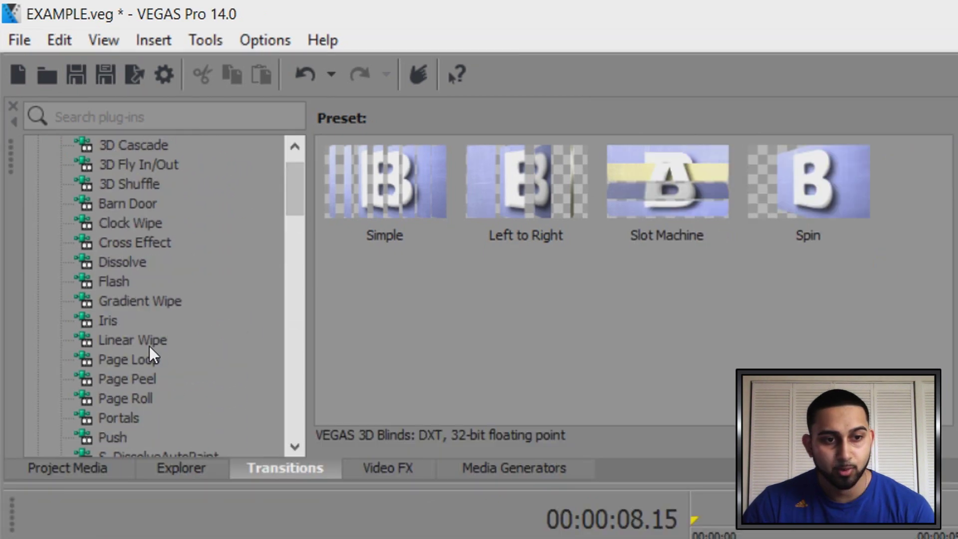
pyautogui.click(149, 346)
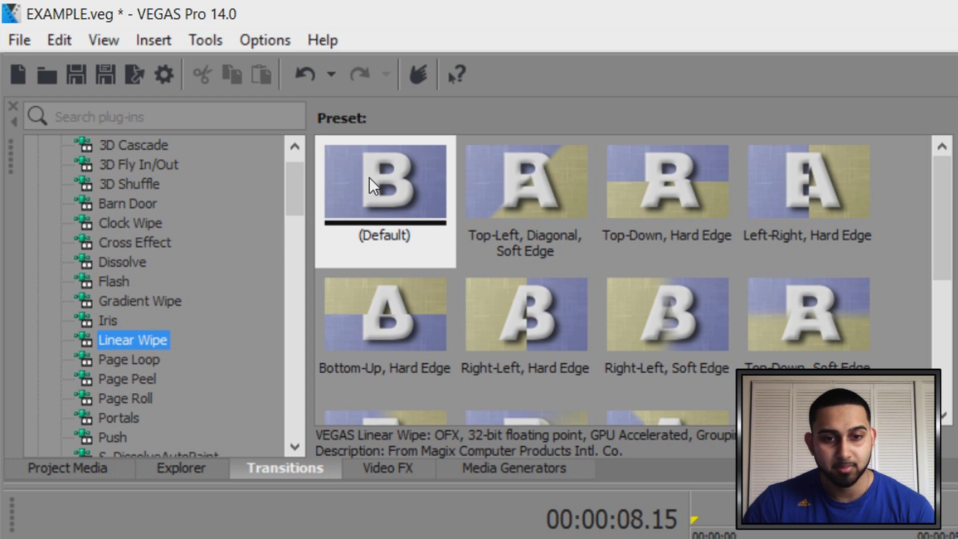
pyautogui.scroll(-3, 369, 177)
pyautogui.scroll(1, 505, 264)
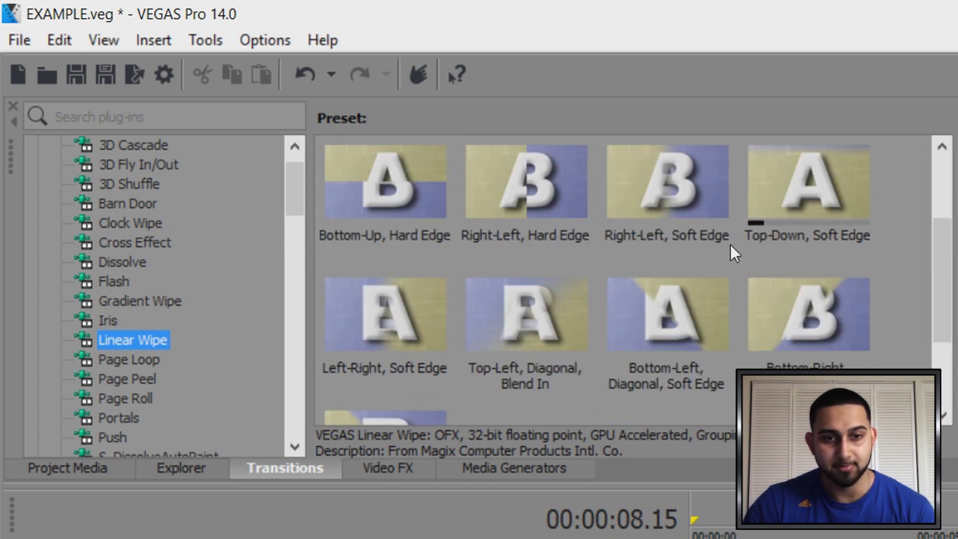
pyautogui.scroll(1, 666, 265)
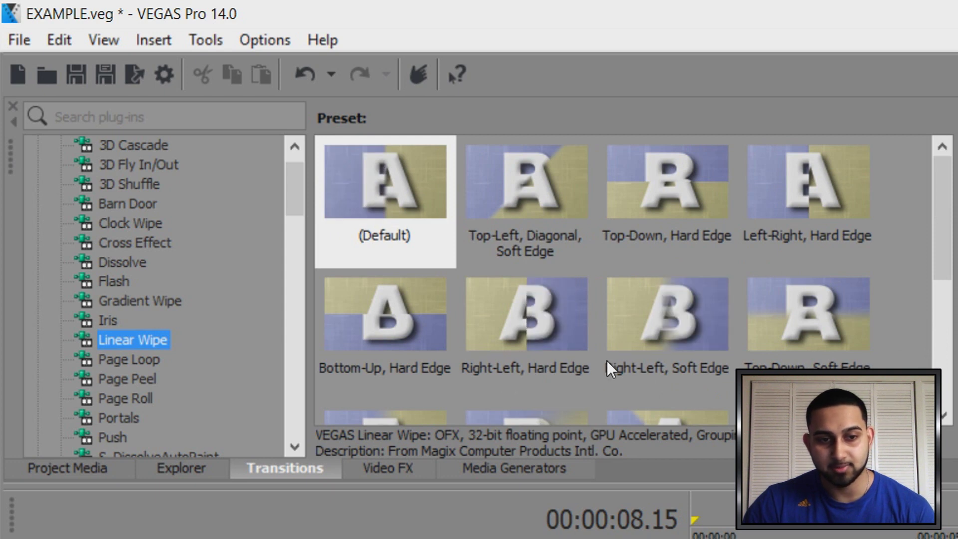
pyautogui.click(427, 195)
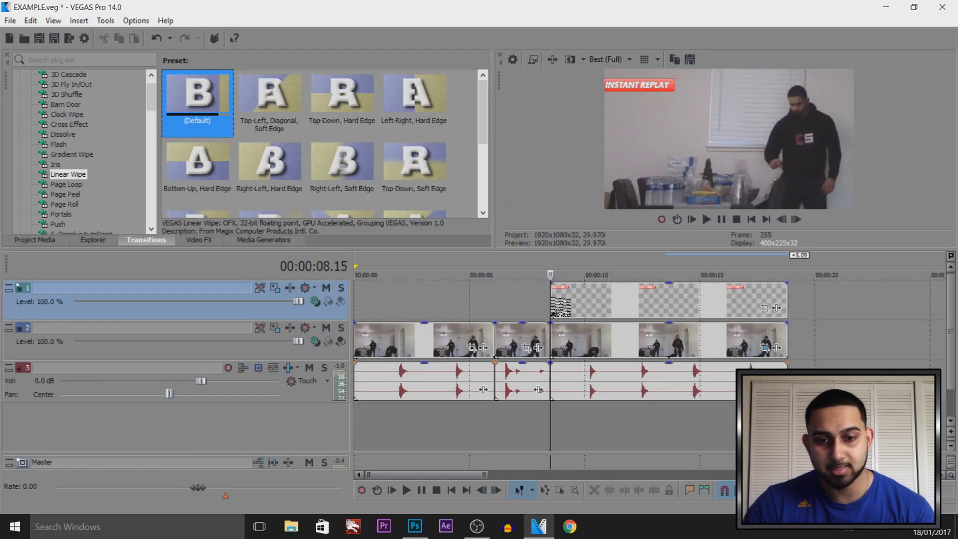
# Apply the Linear Wipe (Default) to the banner event's start and preview it.
pyautogui.moveTo(559, 302); pyautogui.dragTo(561, 302)
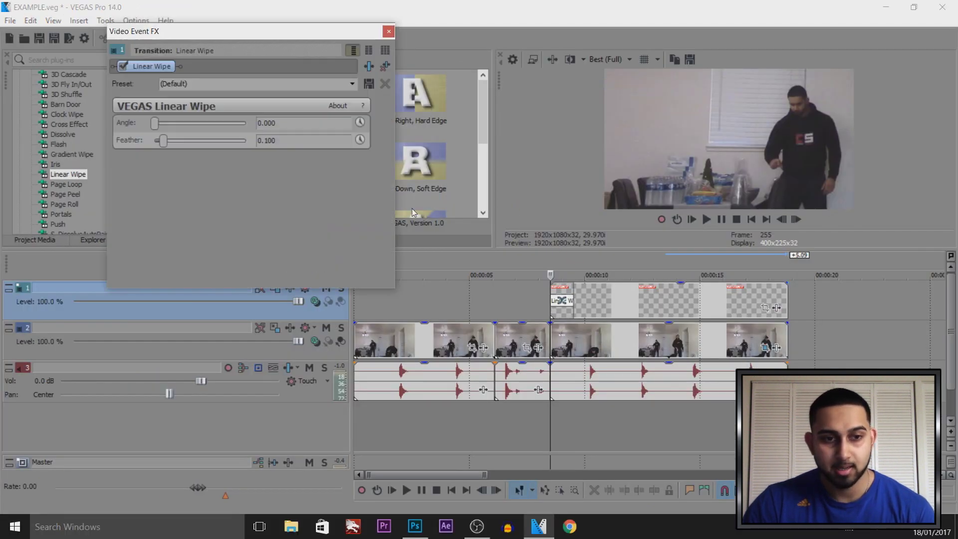
pyautogui.click(389, 31)
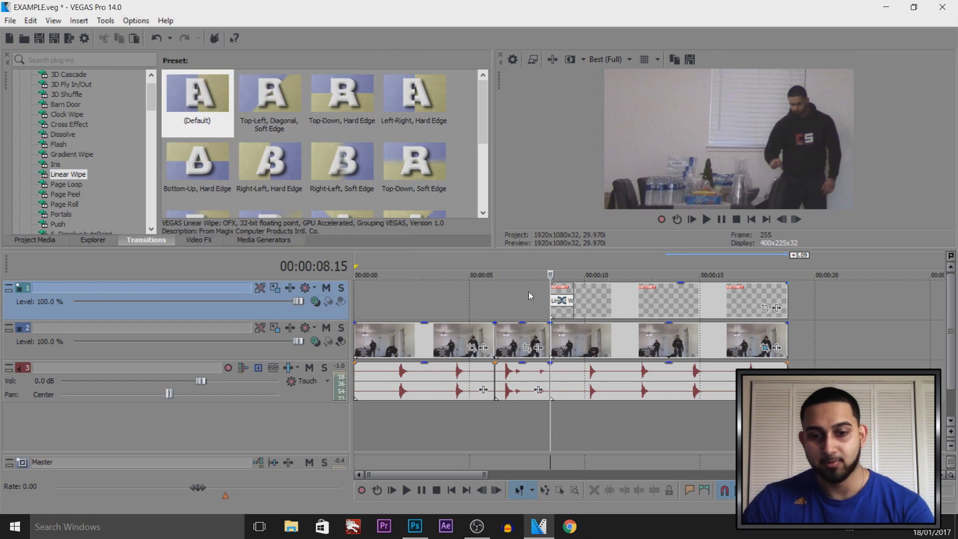
pyautogui.click(529, 291)
pyautogui.click(707, 220)
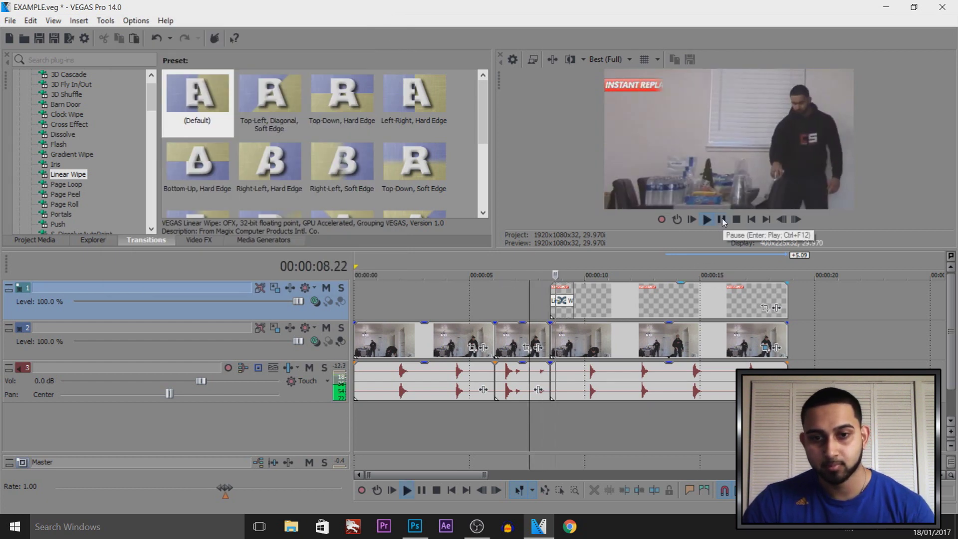
pyautogui.click(722, 219)
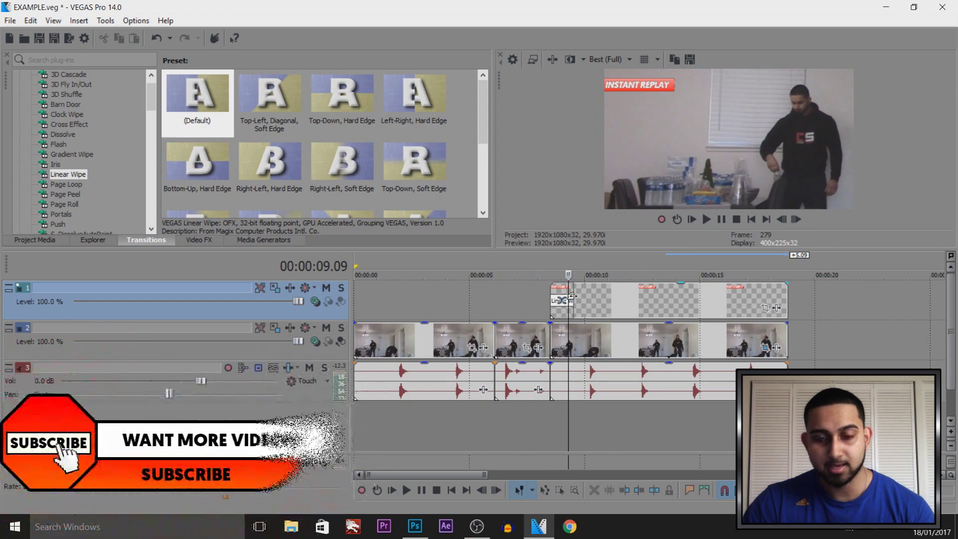
# Lengthen the banner's wipe-in to about 1.15 seconds and preview it again.
pyautogui.moveTo(574, 296)
pyautogui.mouseDown()
pyautogui.moveTo(595, 296)
pyautogui.moveTo(568, 298)
pyautogui.mouseUp()
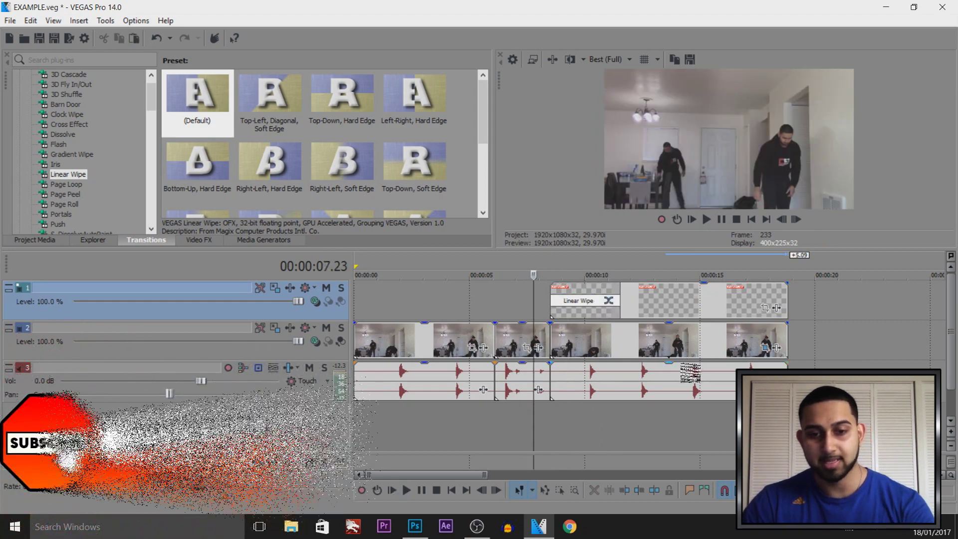
pyautogui.click(708, 220)
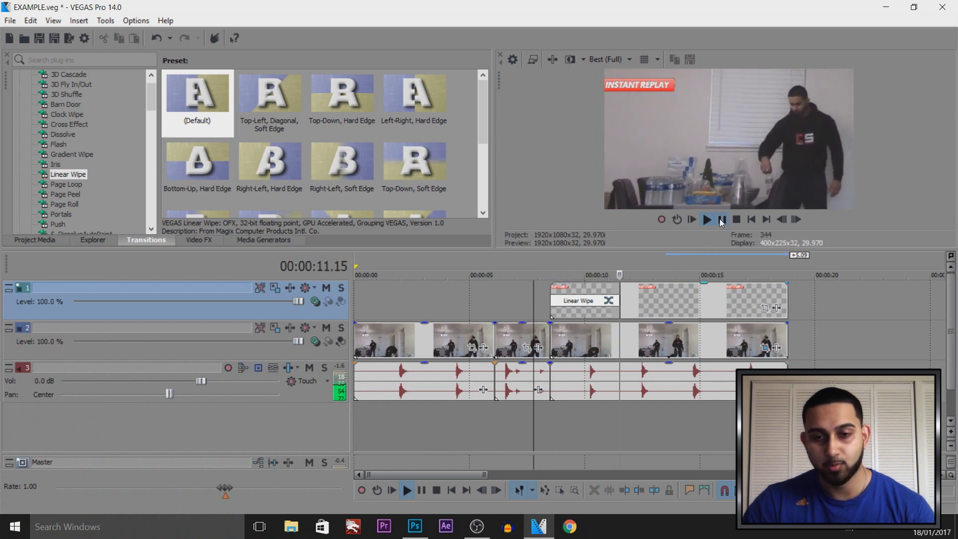
pyautogui.press('Return')
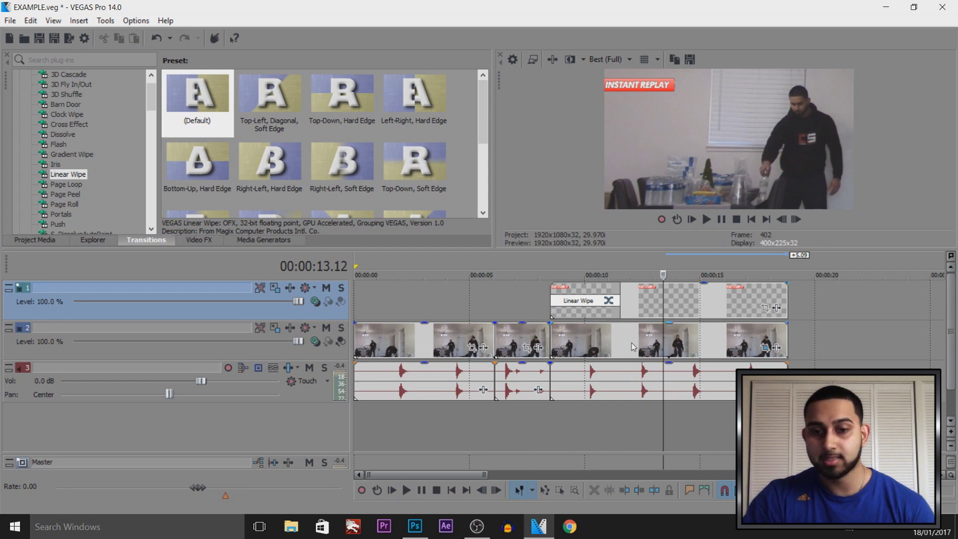
pyautogui.click(664, 352)
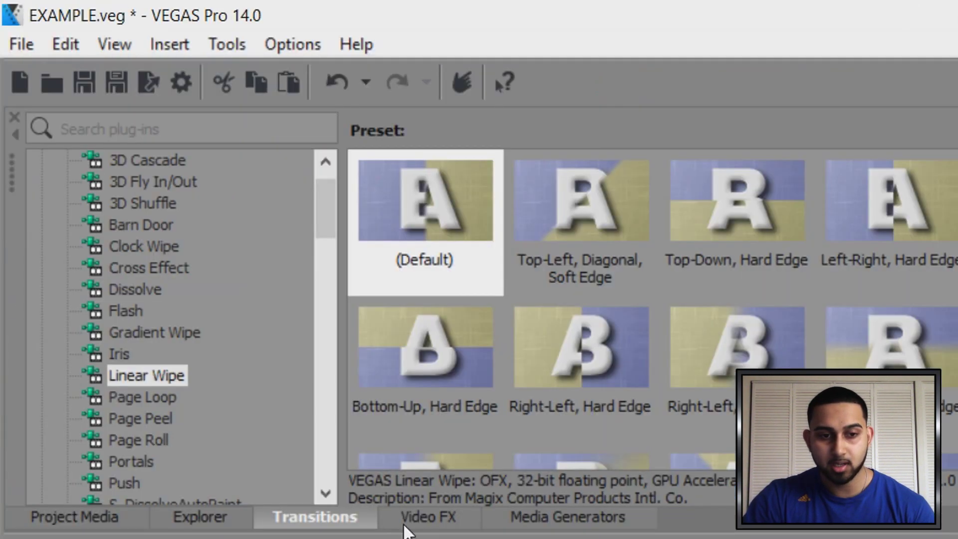
# Apply the Black and White video effect to the bottle-flip footage on track 2.
pyautogui.click(195, 241)
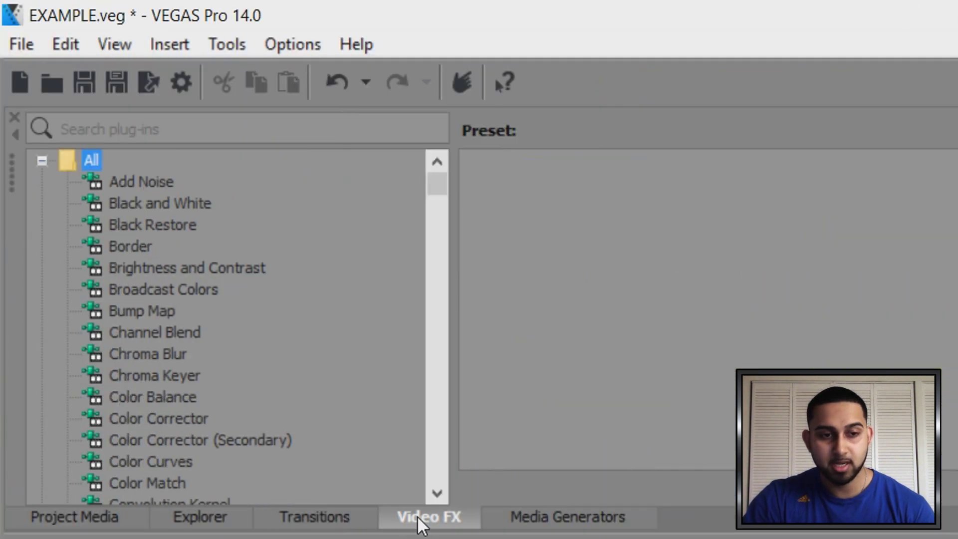
pyautogui.click(185, 209)
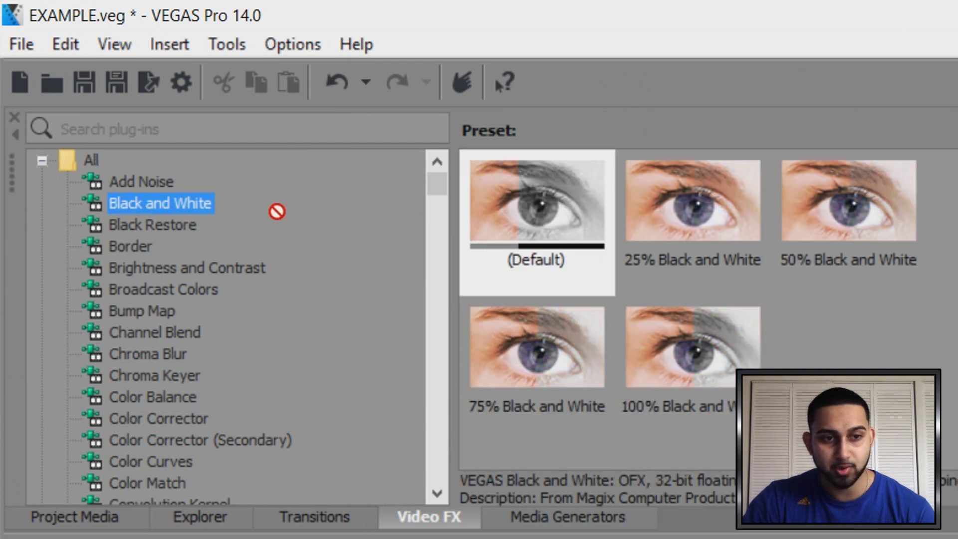
pyautogui.moveTo(277, 211); pyautogui.dragTo(957, 538)
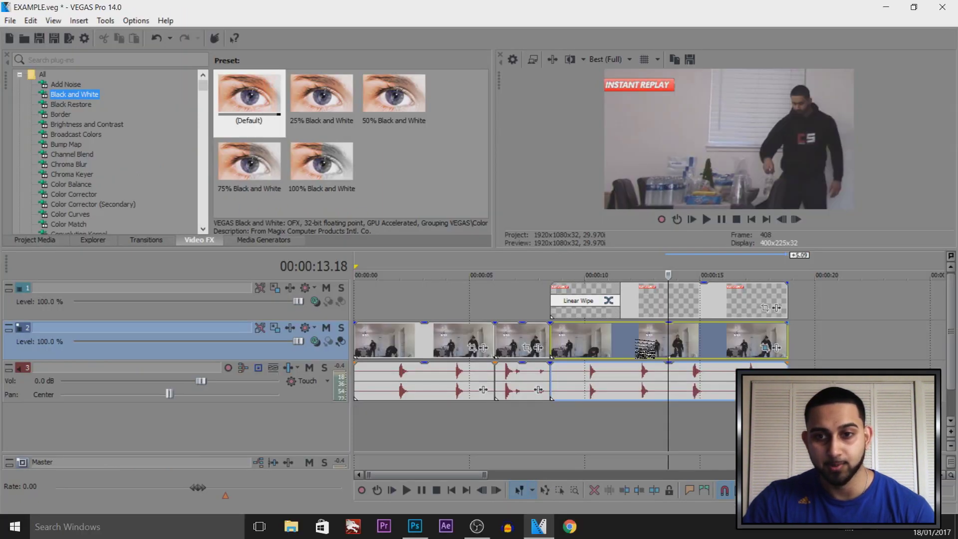
pyautogui.moveTo(637, 344); pyautogui.dragTo(637, 343)
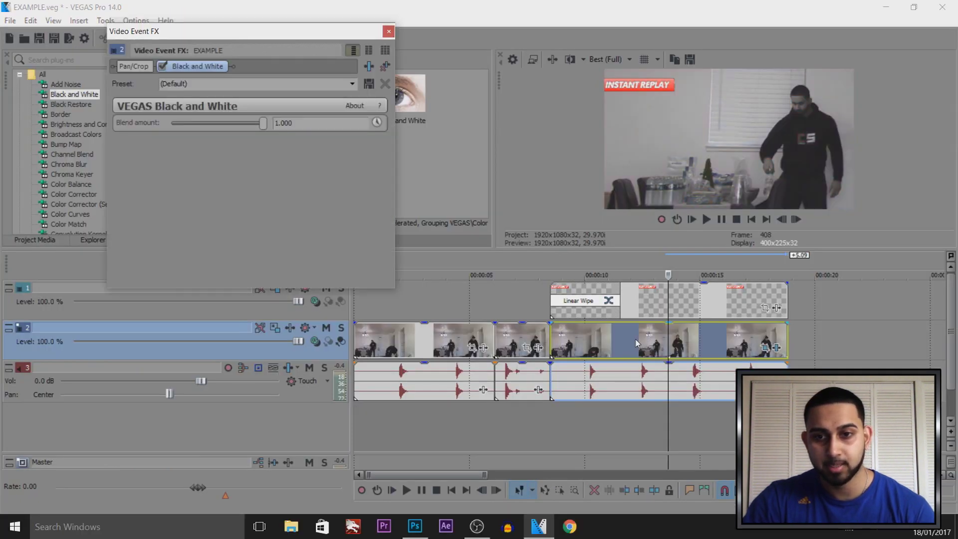
pyautogui.click(600, 349)
pyautogui.click(389, 31)
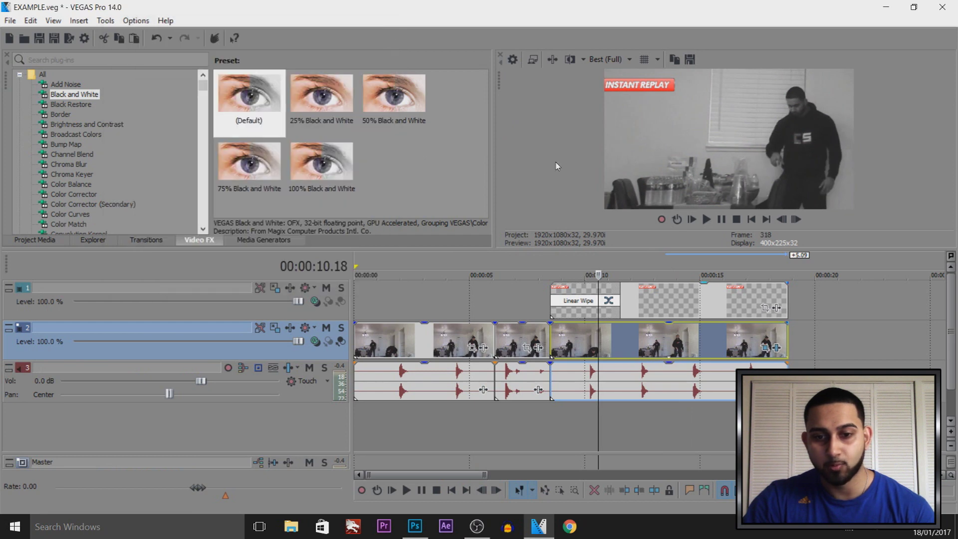
# Play back to check the grayscale footage, then remove the banner's wipe-in.
pyautogui.click(642, 298)
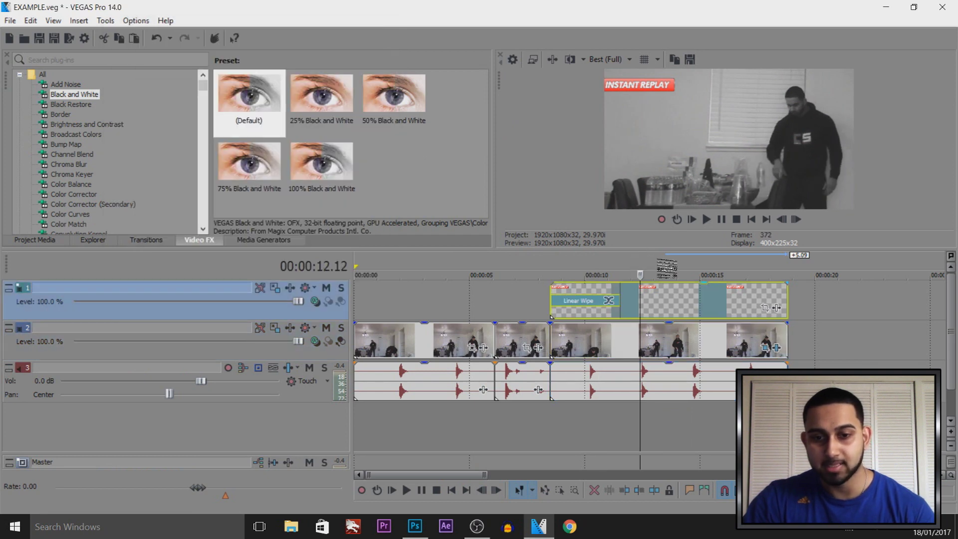
pyautogui.click(559, 339)
pyautogui.press('space')
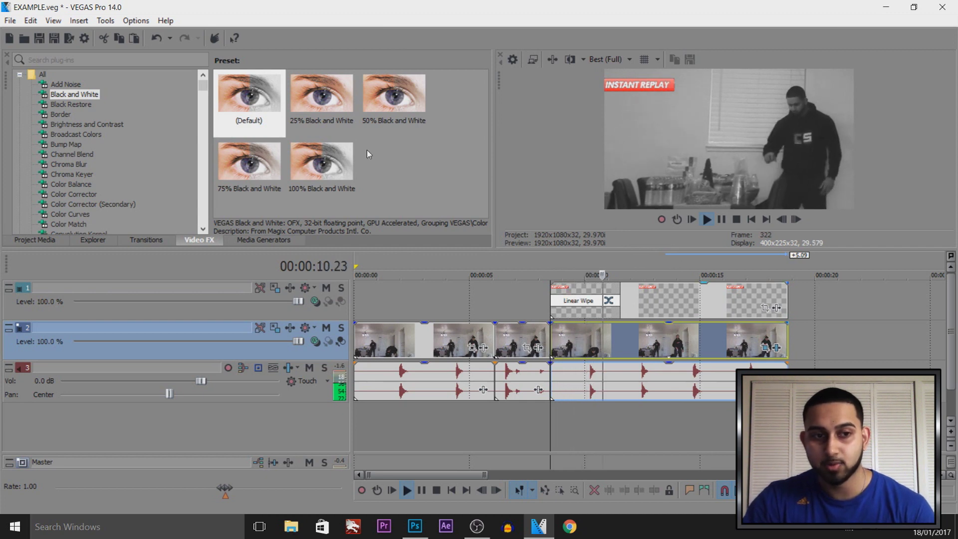
pyautogui.click(669, 304)
pyautogui.click(666, 332)
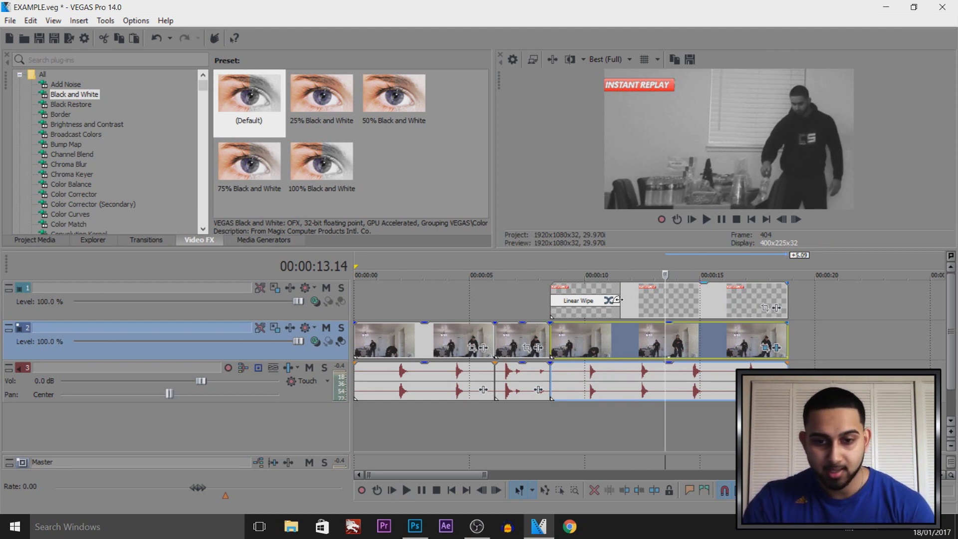
pyautogui.moveTo(618, 299); pyautogui.dragTo(554, 301)
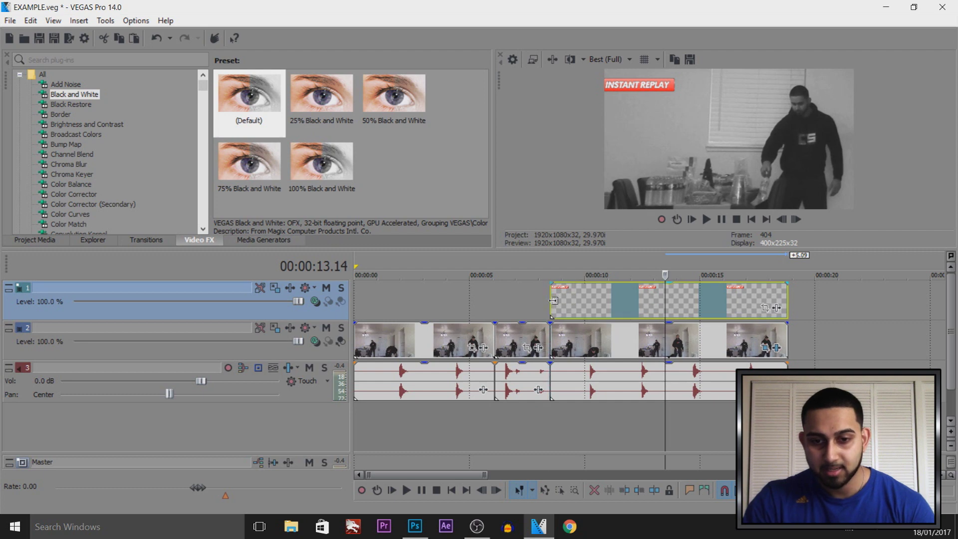
# Trim the banner event to a few frames and paste a copy right after it.
pyautogui.click(553, 301)
pyautogui.moveTo(787, 306); pyautogui.dragTo(677, 303)
pyautogui.scroll(5, 562, 306)
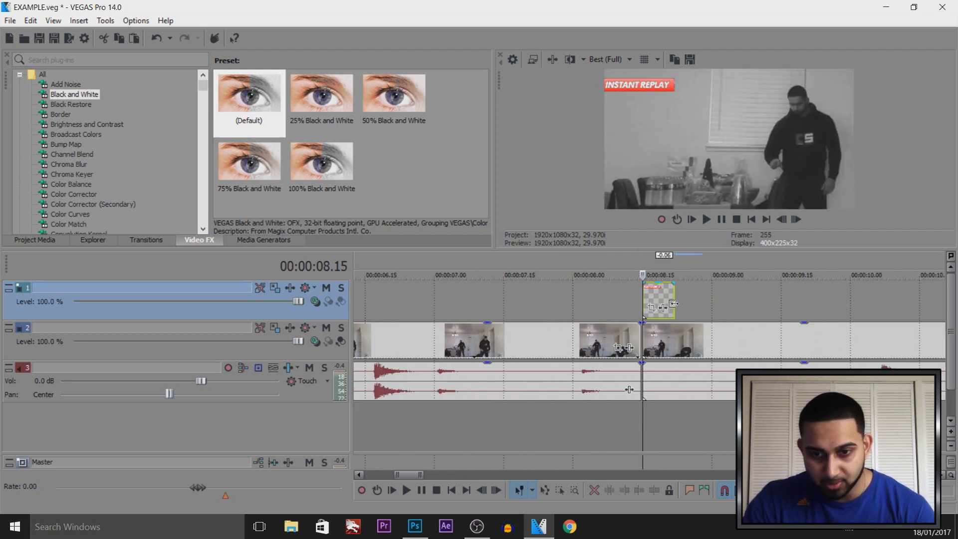
pyautogui.scroll(-5, 643, 299)
pyautogui.click(684, 310)
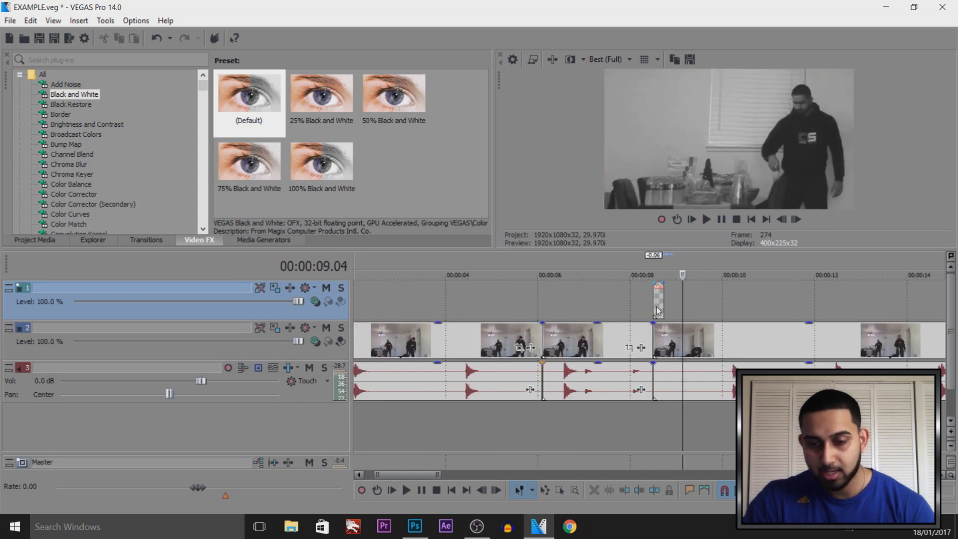
pyautogui.click(658, 305)
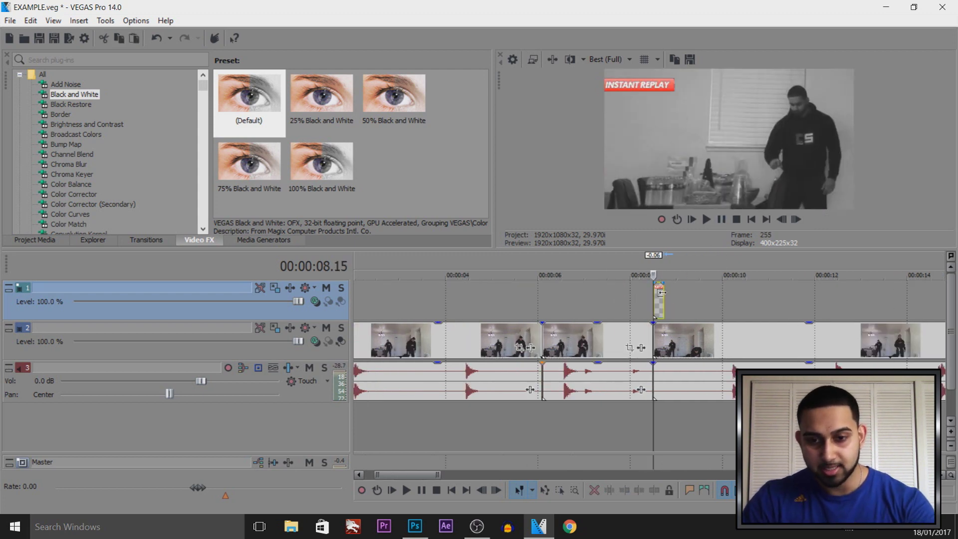
pyautogui.click(683, 300)
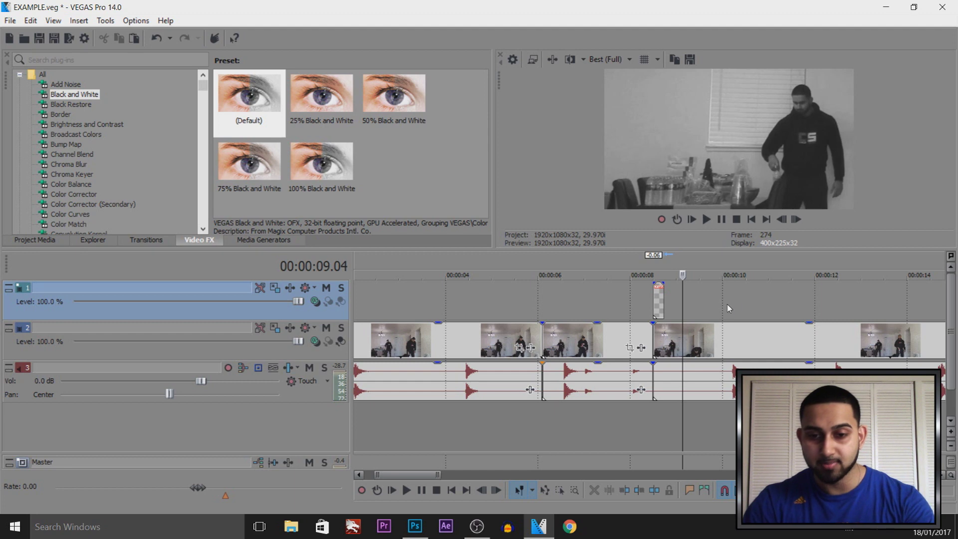
pyautogui.hotkey('ctrl', 'v')
# Select both short banner events and paste them after themselves on track 1.
pyautogui.click(680, 305)
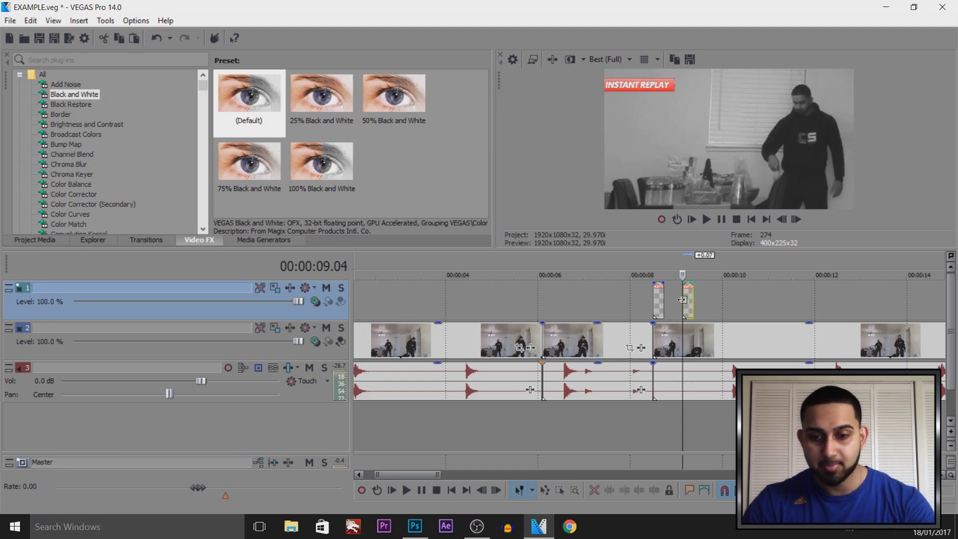
pyautogui.scroll(3, 687, 309)
pyautogui.scroll(-2, 687, 308)
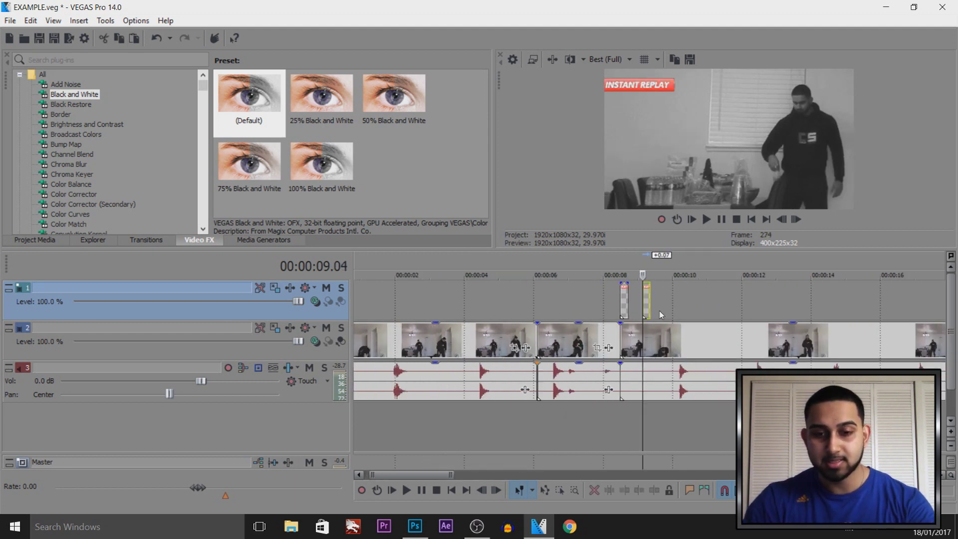
pyautogui.click(655, 301)
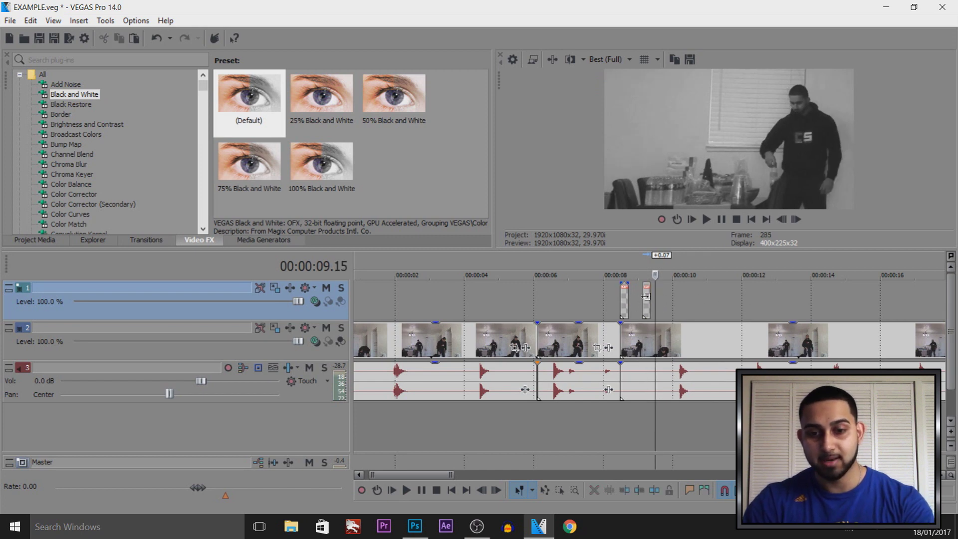
pyautogui.click(624, 302)
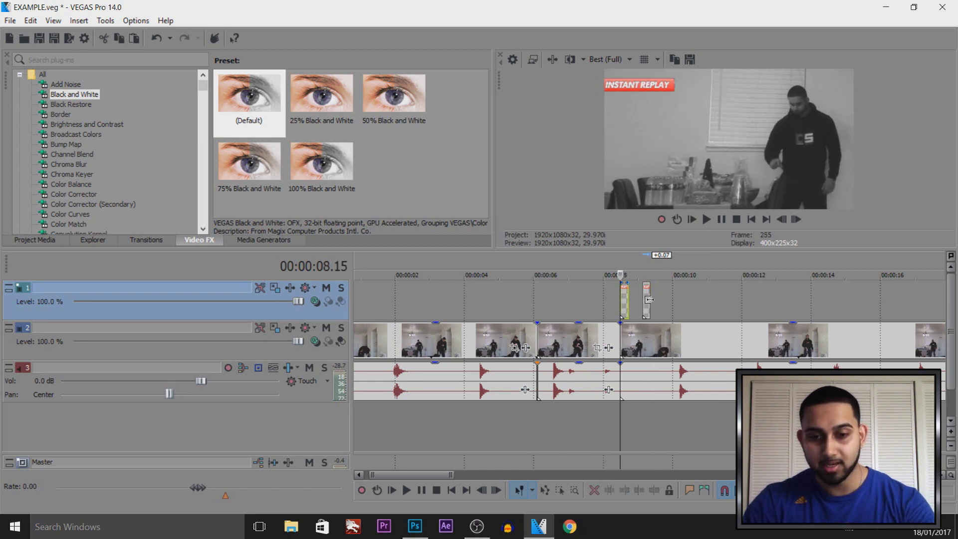
pyautogui.keyDown('ctrl'); pyautogui.click(648, 302); pyautogui.keyUp('ctrl')
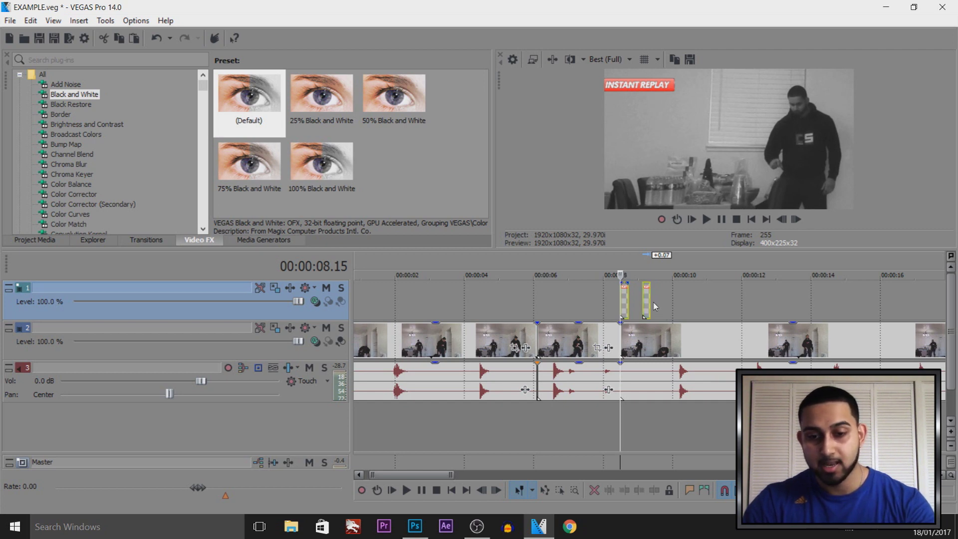
pyautogui.click(649, 302)
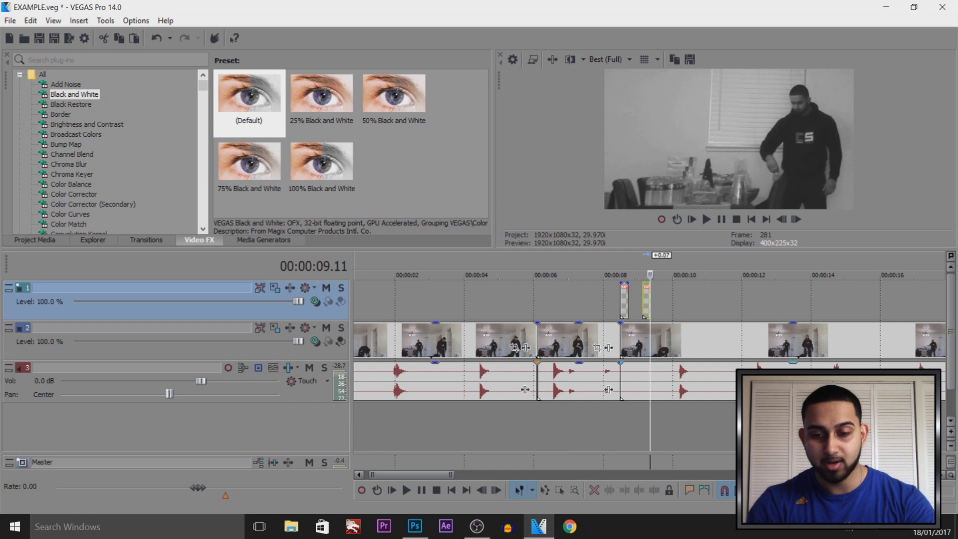
pyautogui.click(665, 299)
pyautogui.hotkey('ctrl', 'v')
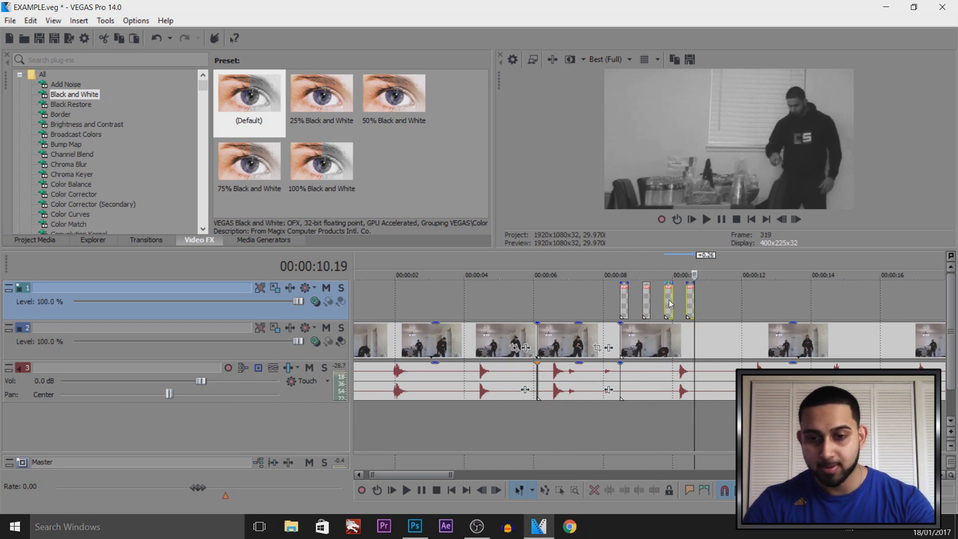
# Select all four short banner events and paste a copy after them.
pyautogui.click(623, 297)
pyautogui.scroll(3, 623, 297)
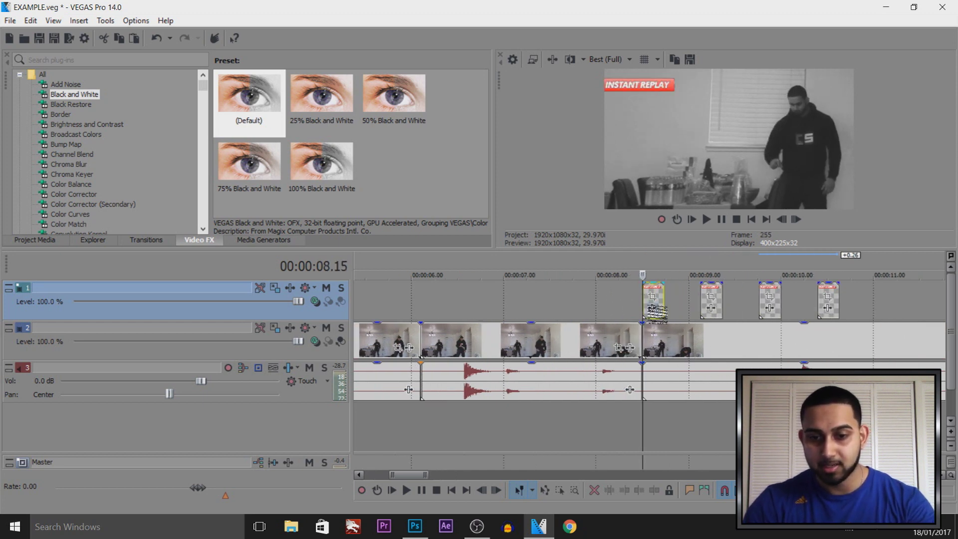
pyautogui.keyDown('shift'); pyautogui.click(829, 296); pyautogui.keyUp('shift')
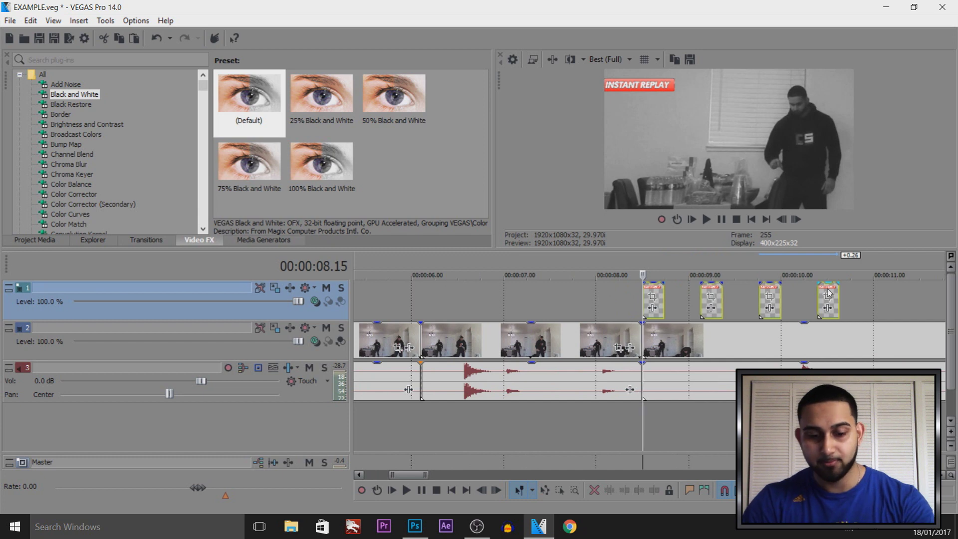
pyautogui.scroll(-4, 844, 298)
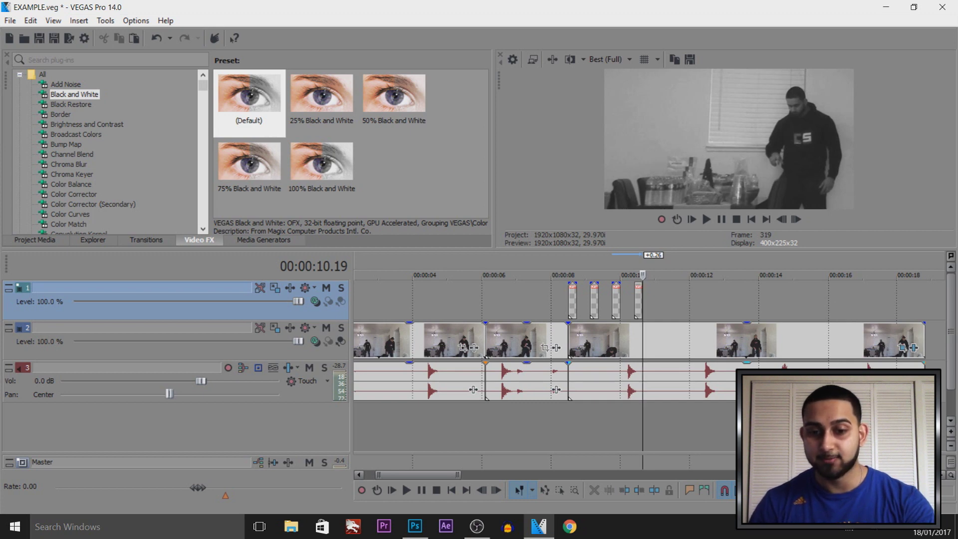
pyautogui.press('space')
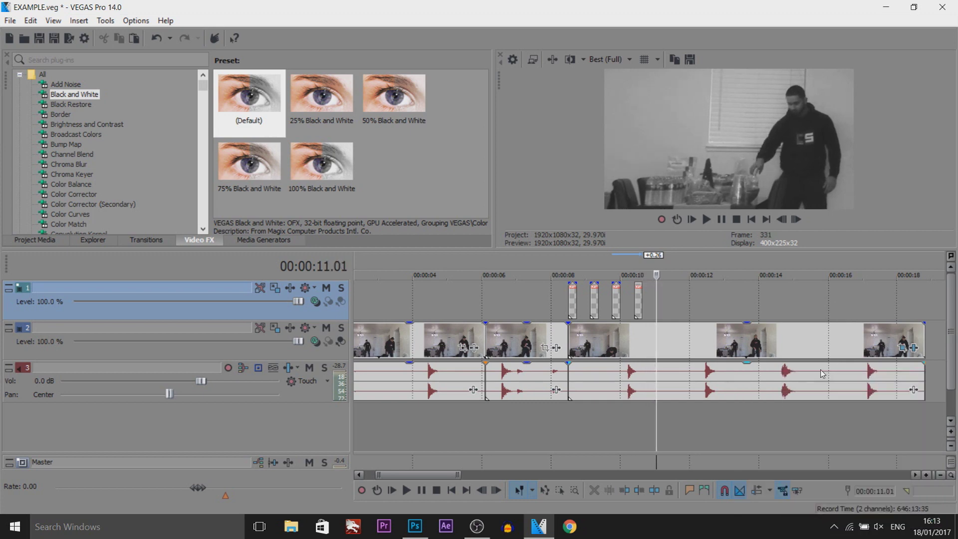
pyautogui.hotkey('ctrl', 'v')
# Keep pasting banner events along track 1 until they reach the clip's end near 18 seconds.
pyautogui.click(571, 299)
pyautogui.click(732, 299)
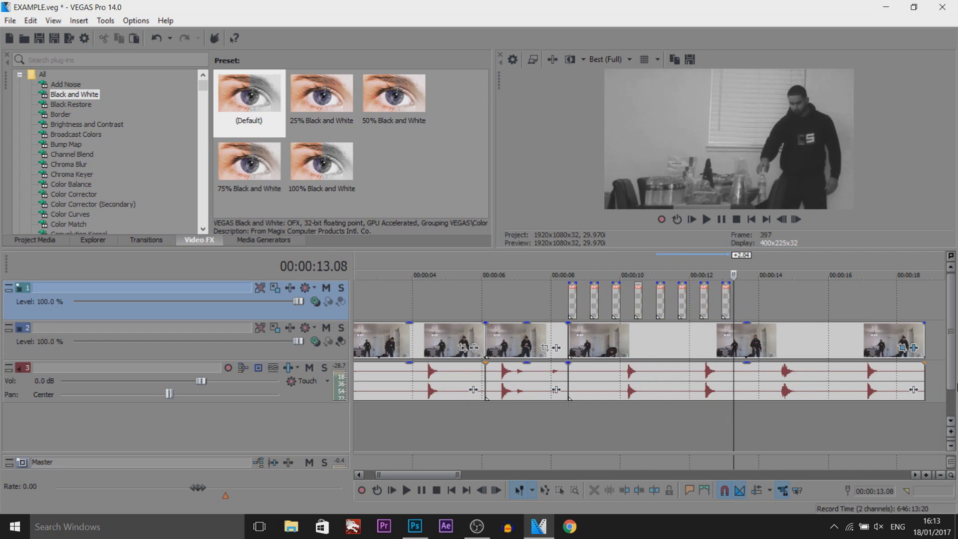
pyautogui.hotkey('ctrl', 'v')
pyautogui.hotkey('ctrl', 'v')
pyautogui.press('space')
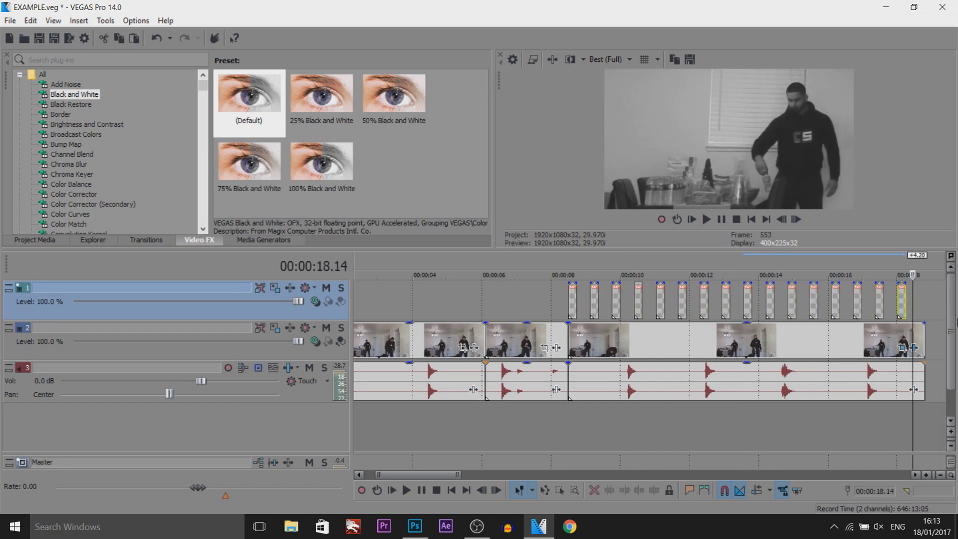
pyautogui.press('space')
pyautogui.hotkey('ctrl', 'v')
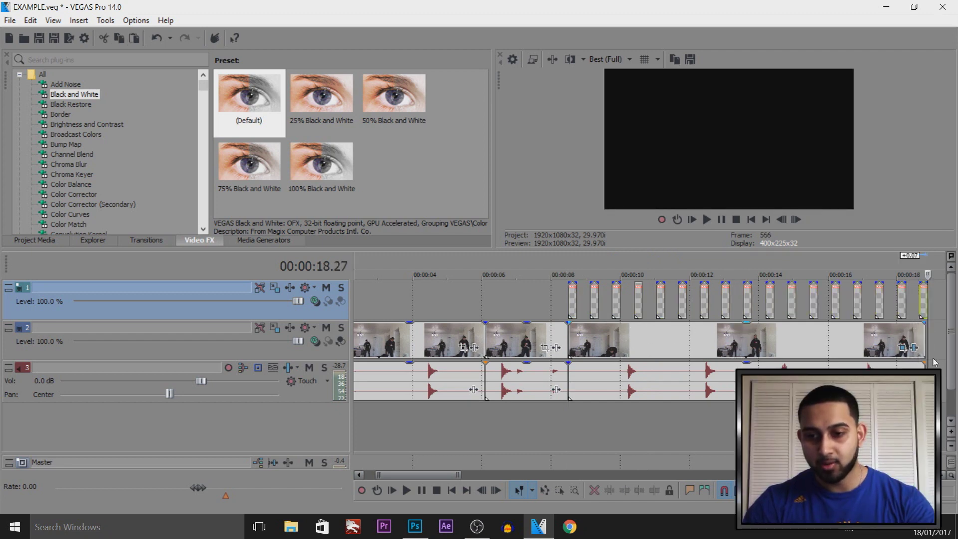
pyautogui.scroll(10, 935, 363)
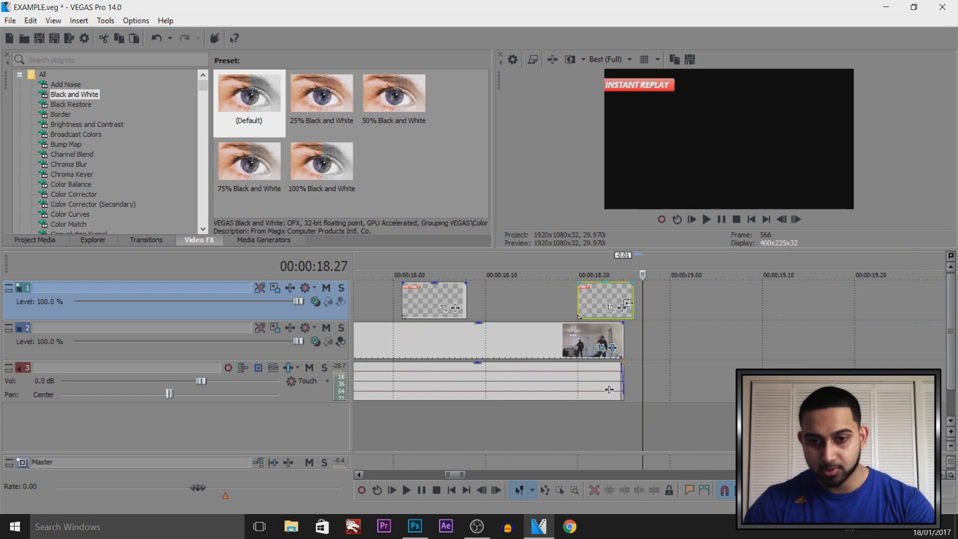
pyautogui.scroll(-10, 516, 304)
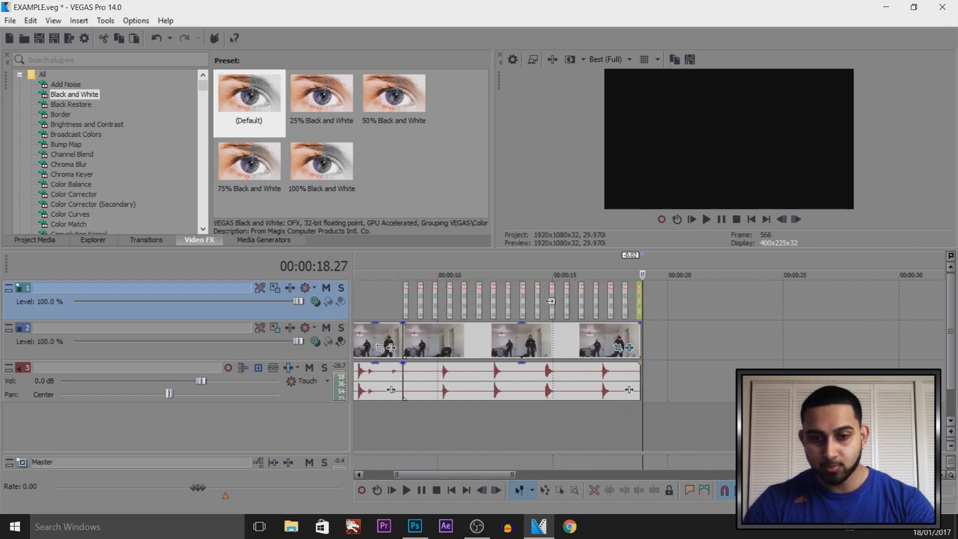
pyautogui.click(376, 302)
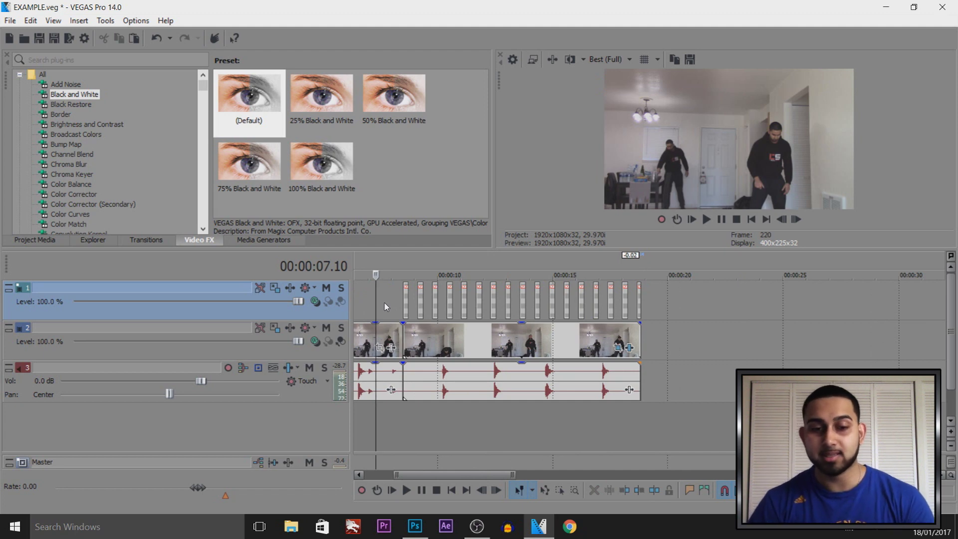
pyautogui.click(403, 300)
pyautogui.scroll(10, 679, 299)
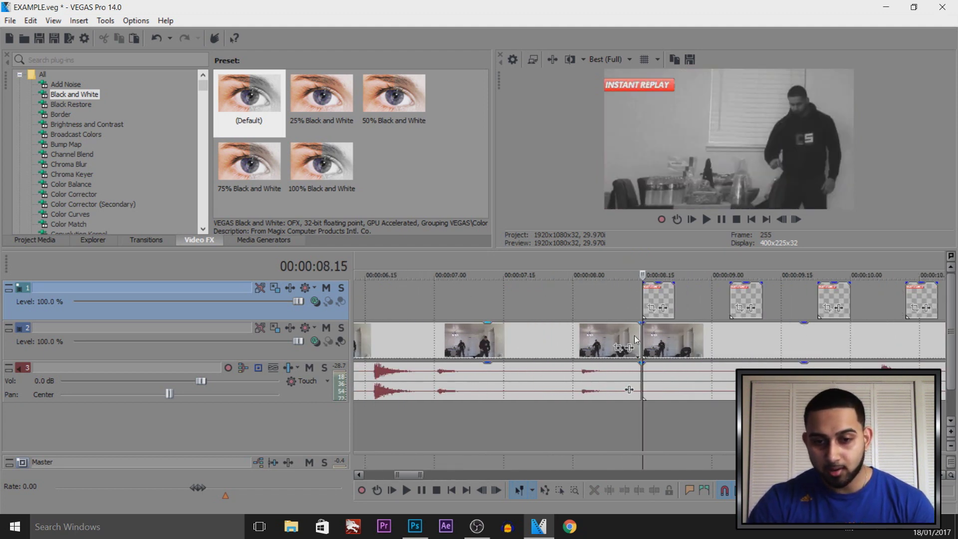
pyautogui.click(651, 304)
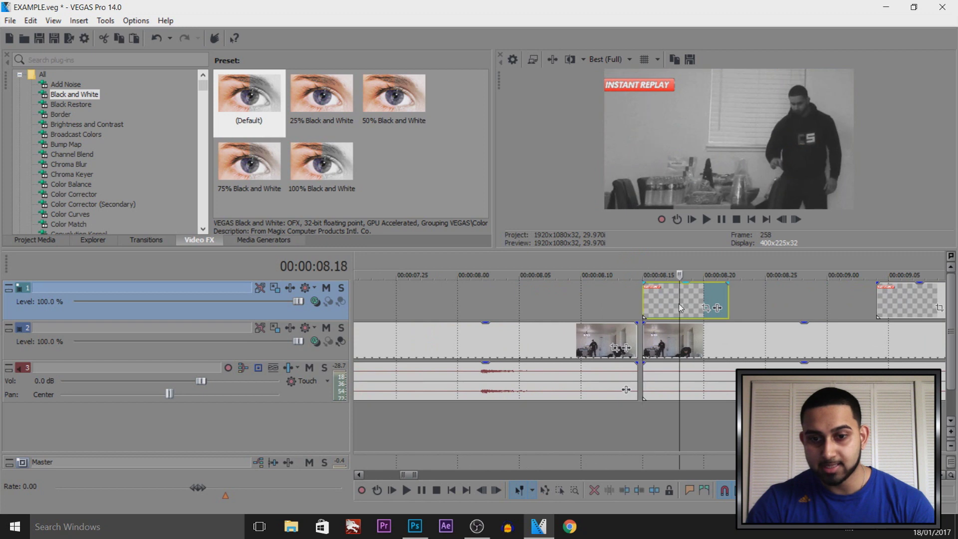
pyautogui.press('space')
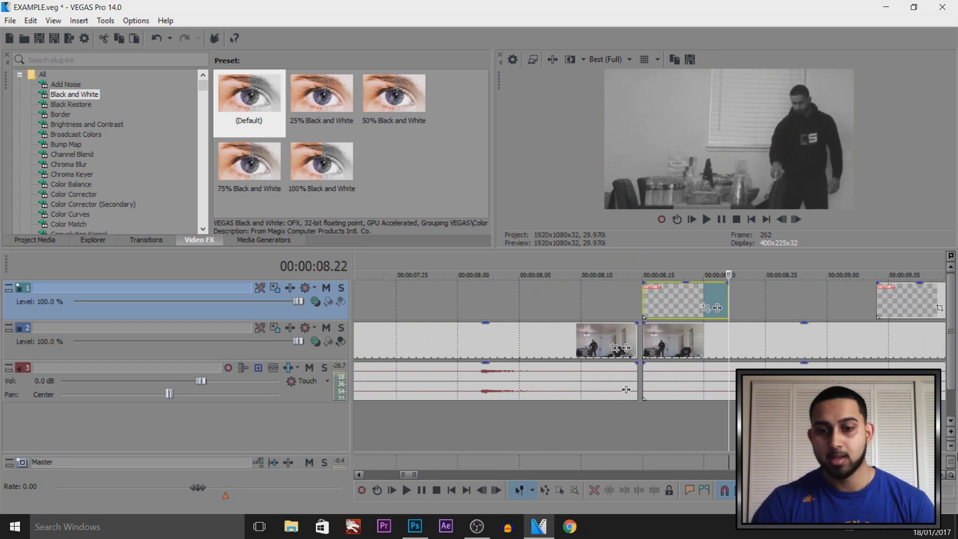
pyautogui.press('space')
pyautogui.press('Down')
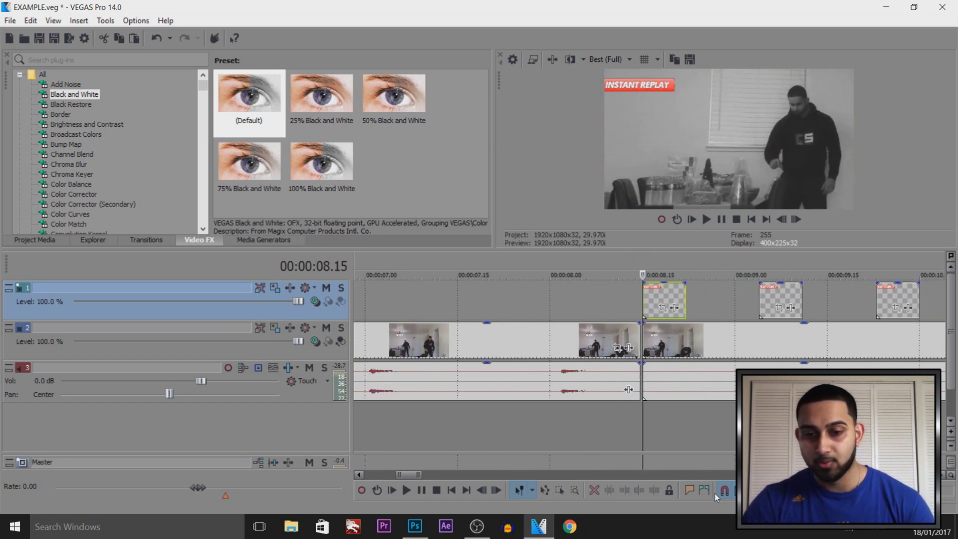
pyautogui.press('space')
pyautogui.click(699, 301)
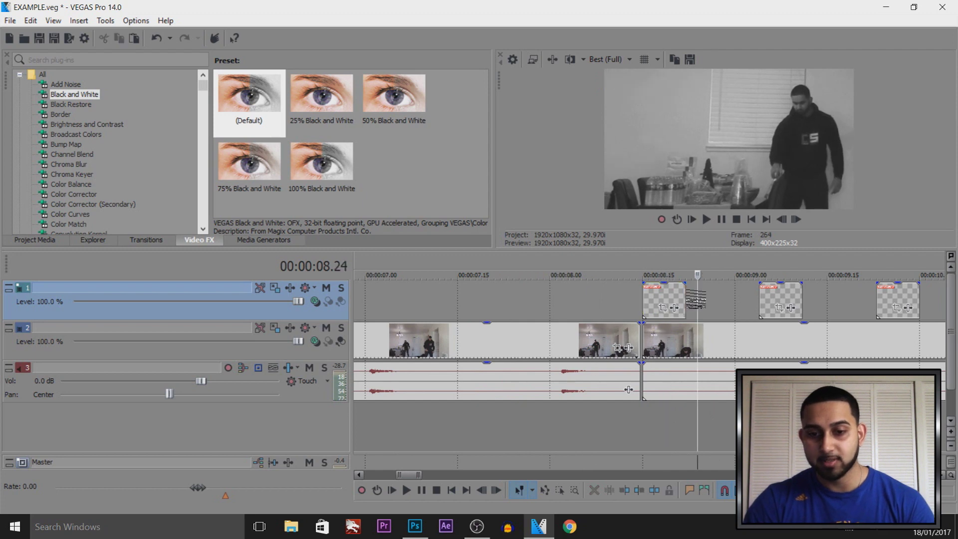
pyautogui.click(763, 296)
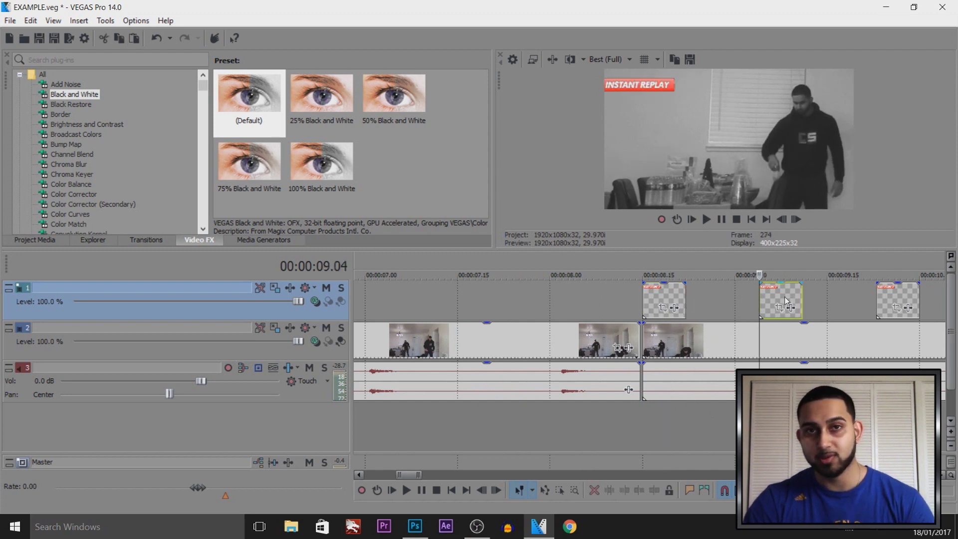
pyautogui.press('Down')
pyautogui.click(573, 295)
pyautogui.click(512, 299)
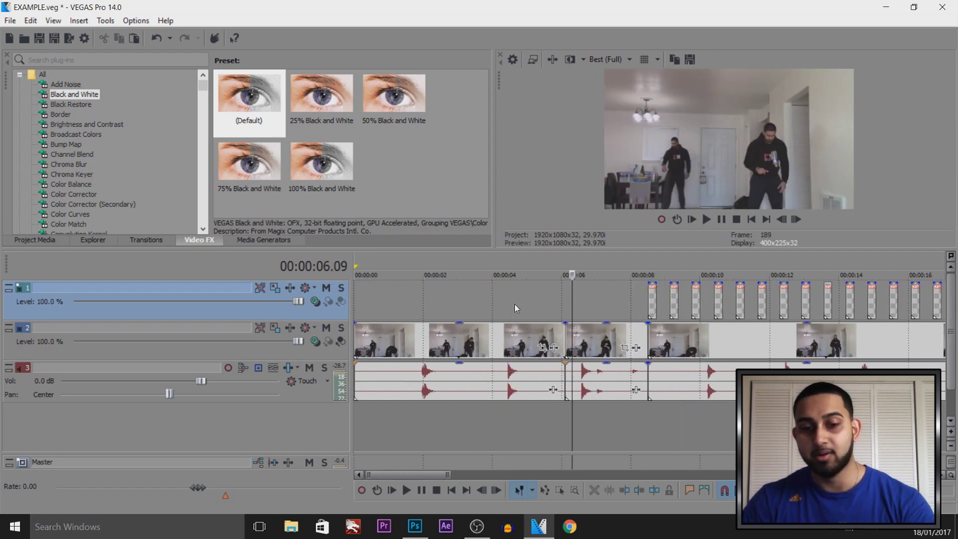
pyautogui.press('Down')
pyautogui.click(478, 296)
pyautogui.press('space')
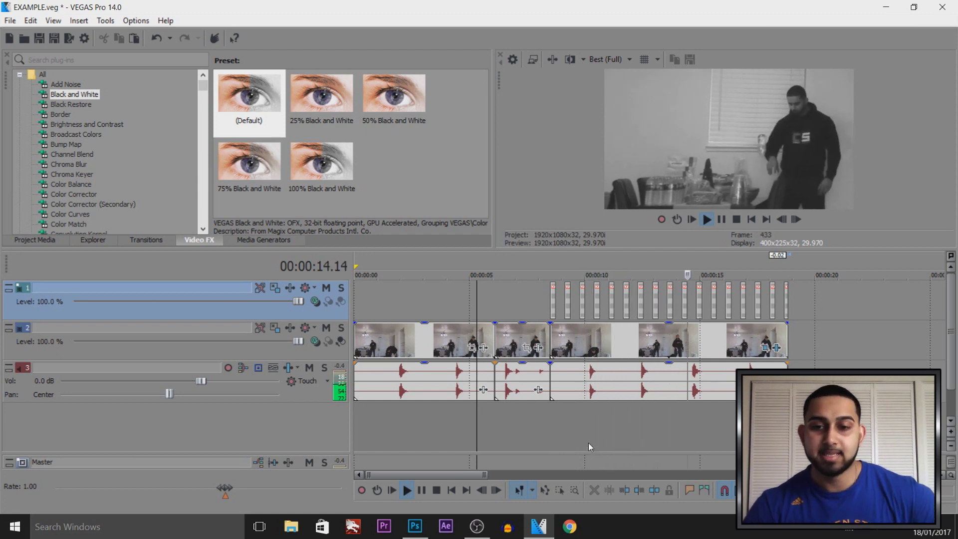
pyautogui.press('Return')
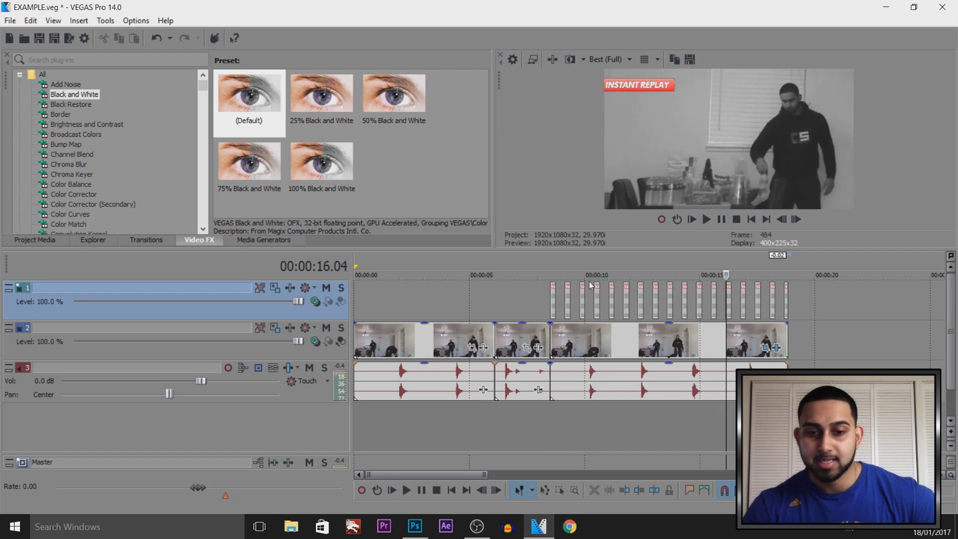
pyautogui.click(549, 298)
pyautogui.scroll(5, 550, 298)
pyautogui.click(674, 291)
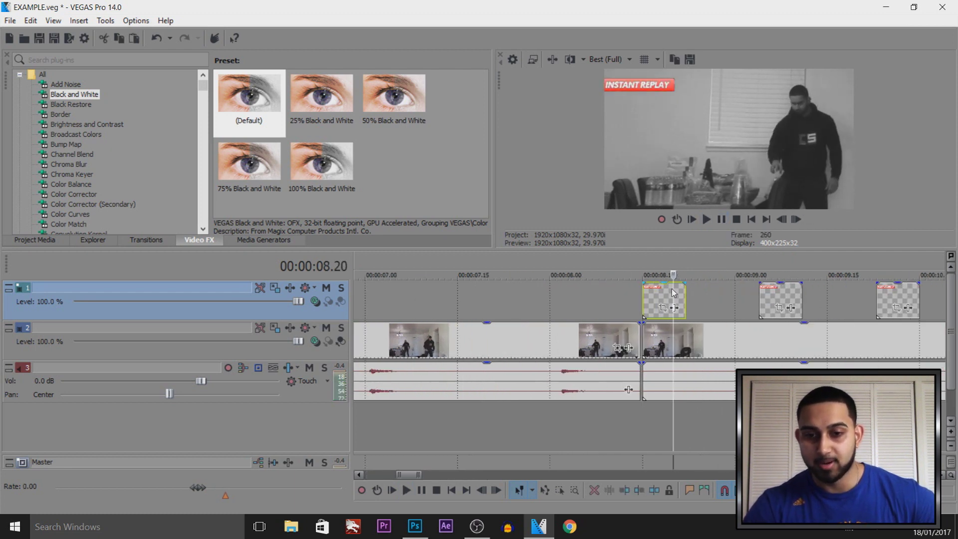
pyautogui.click(700, 295)
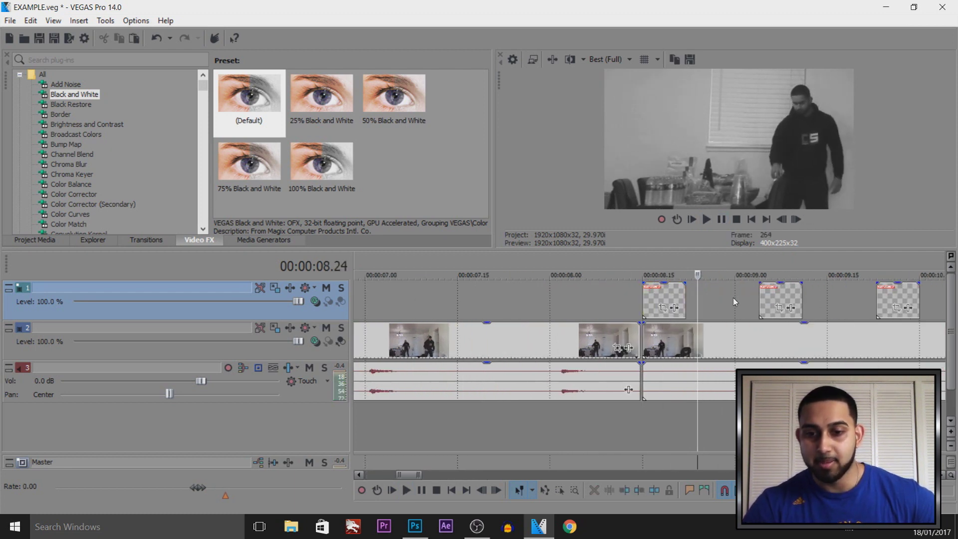